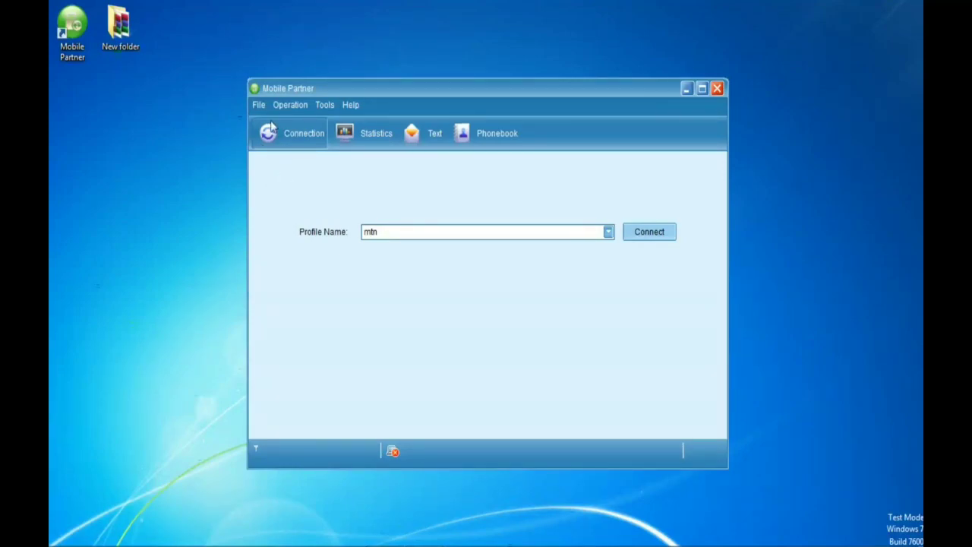
Open the profile management options and check the list of existing dial-up profiles.
left_click(324, 107)
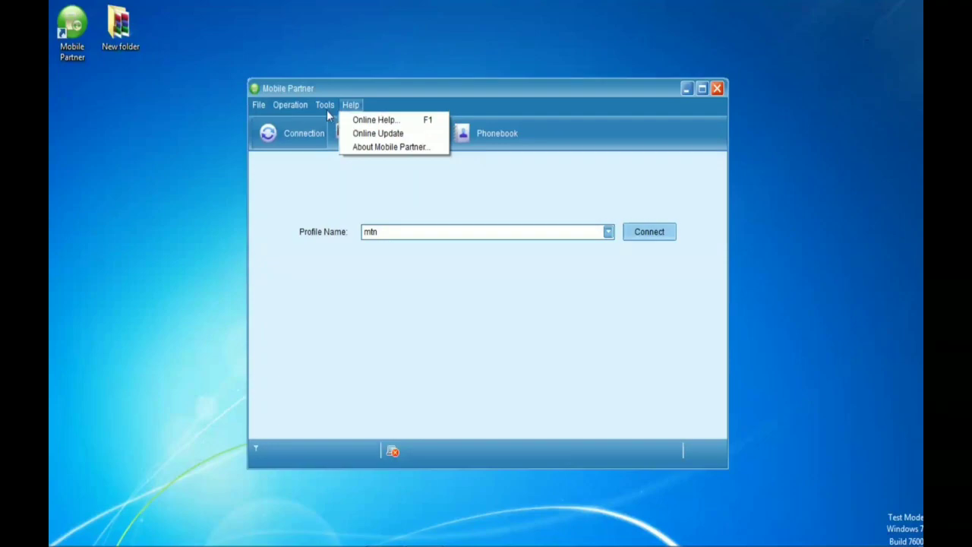
left_click(326, 110)
left_click(327, 110)
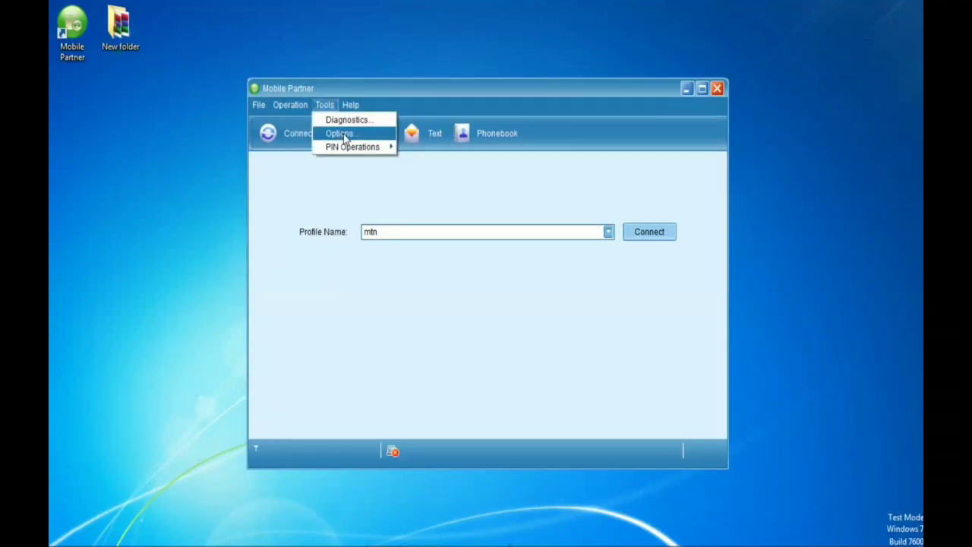
left_click(345, 137)
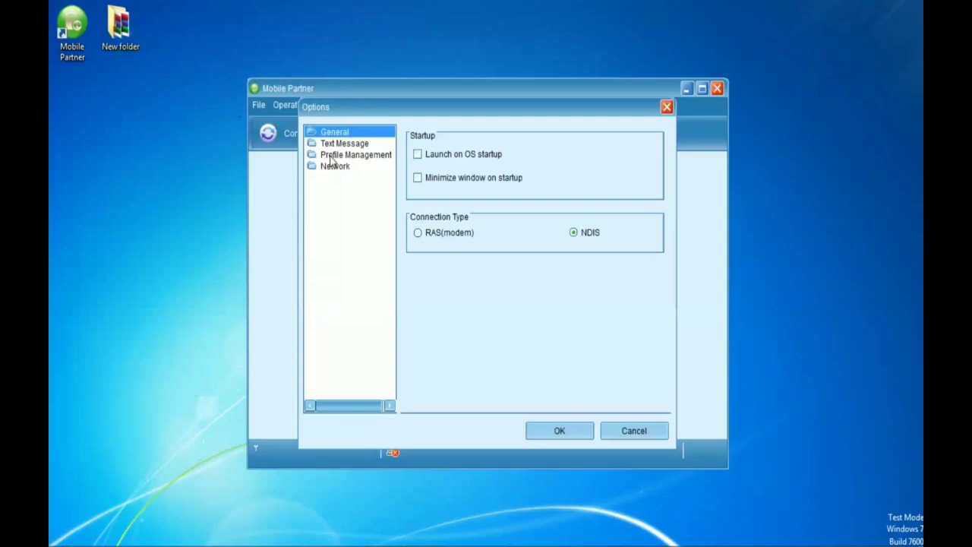
left_click(331, 156)
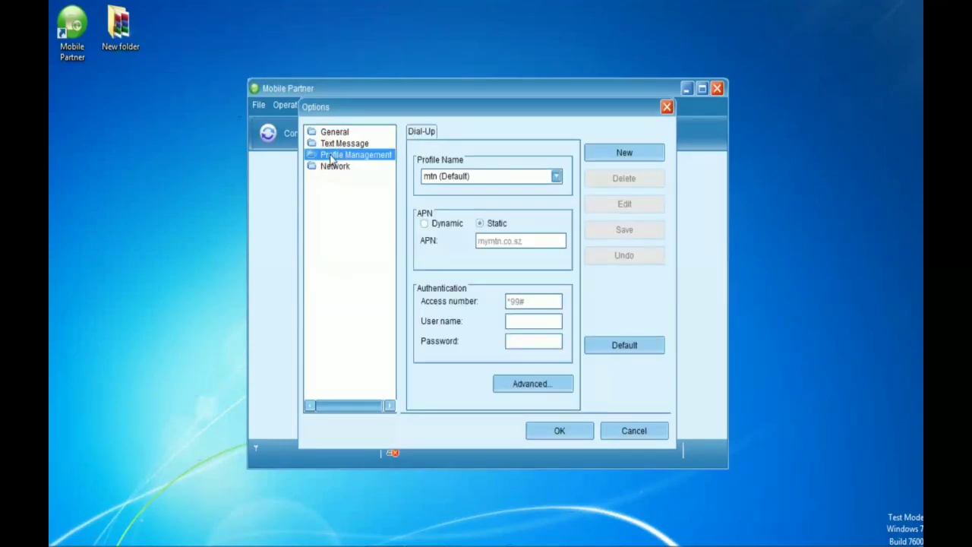
left_click(543, 181)
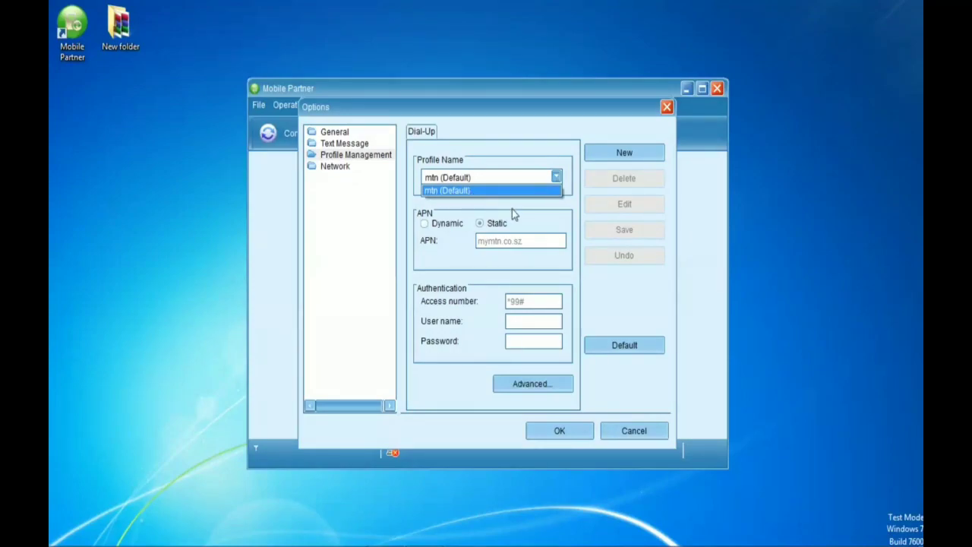
left_click(521, 163)
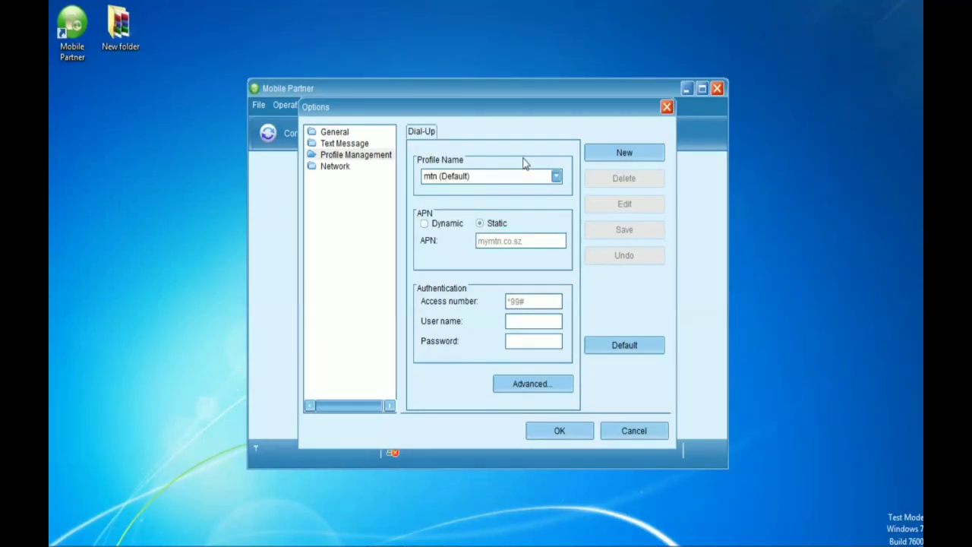
Create and save a new dial-up profile named All Network with the static APN Unristricted.
left_click(615, 152)
left_click_drag(477, 179, 410, 181)
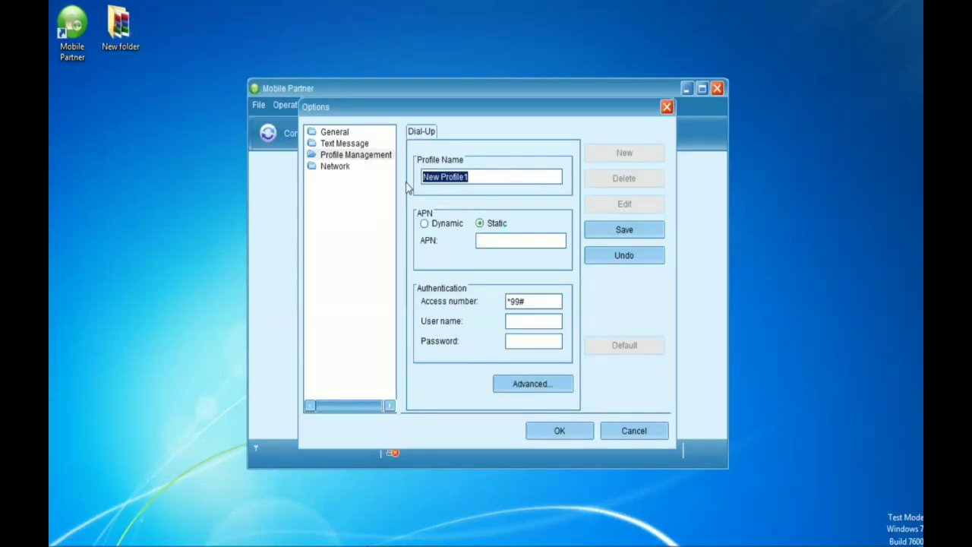
type("All Ne")
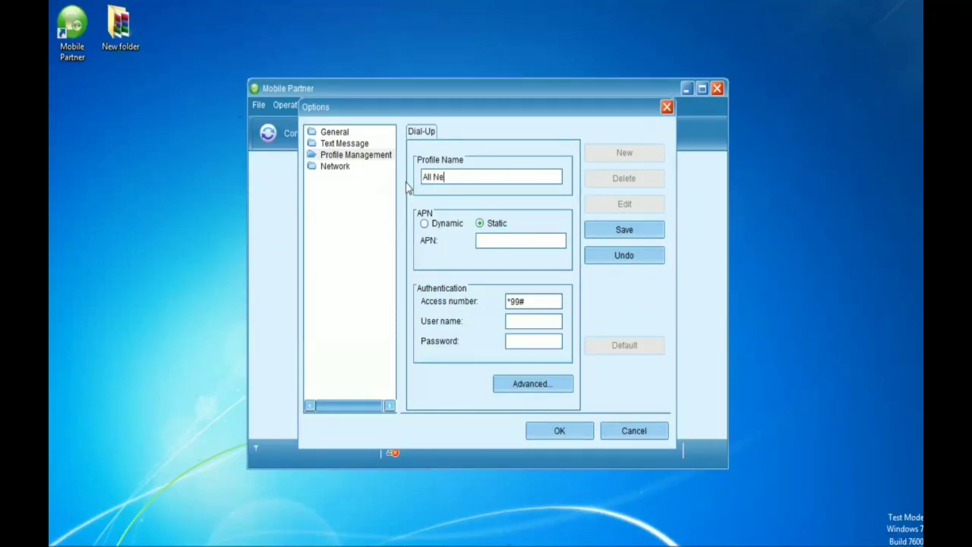
type("twork")
left_click(492, 241)
type("Unristricted")
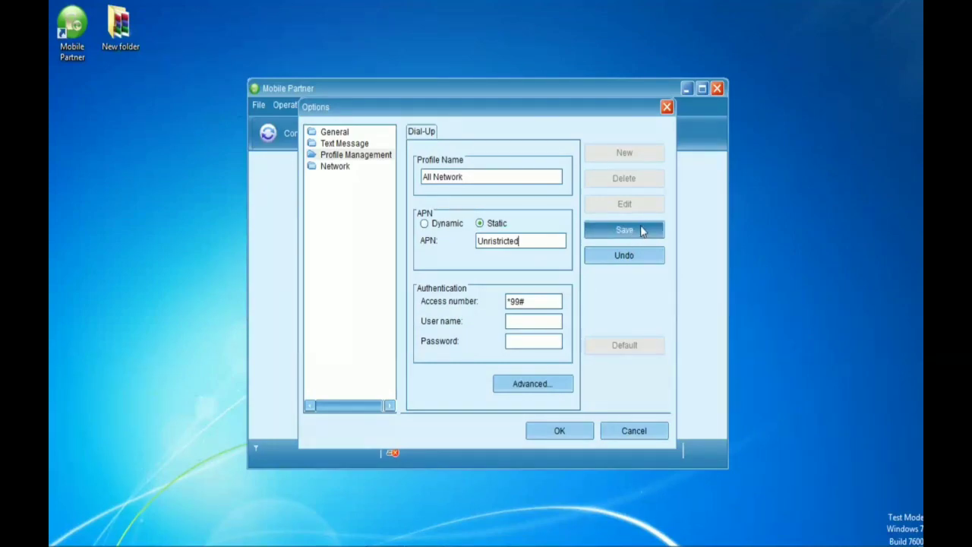
left_click(610, 235)
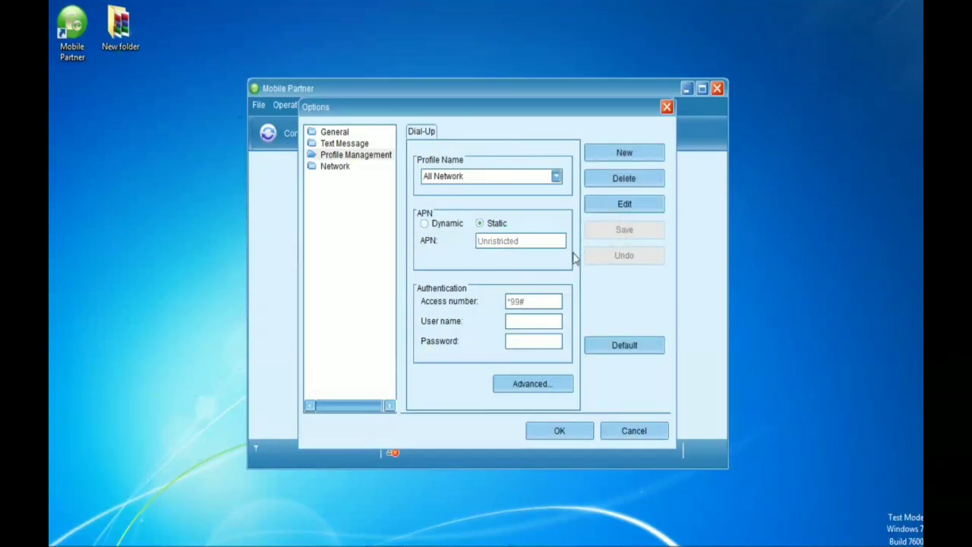
Make the All Network profile the default and accept the options.
left_click(627, 350)
left_click(556, 179)
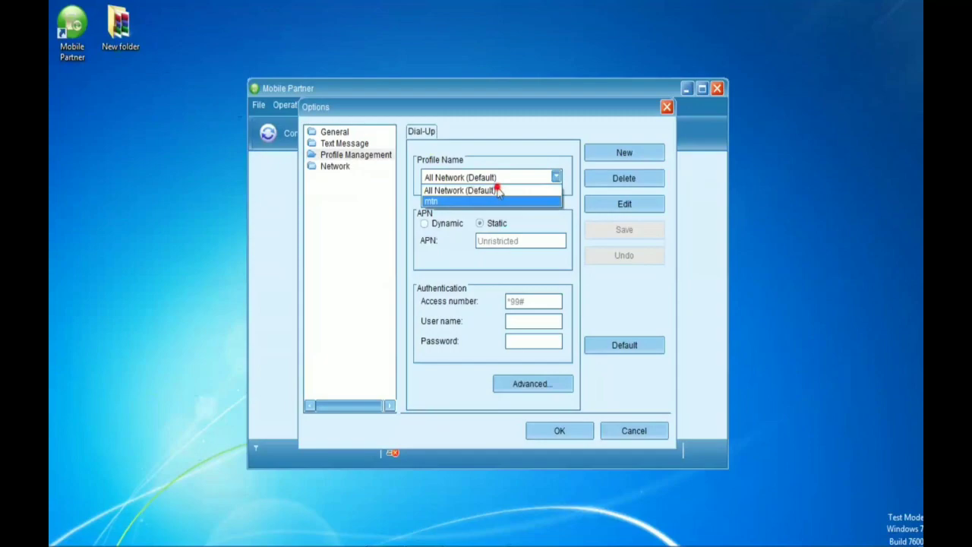
left_click(496, 190)
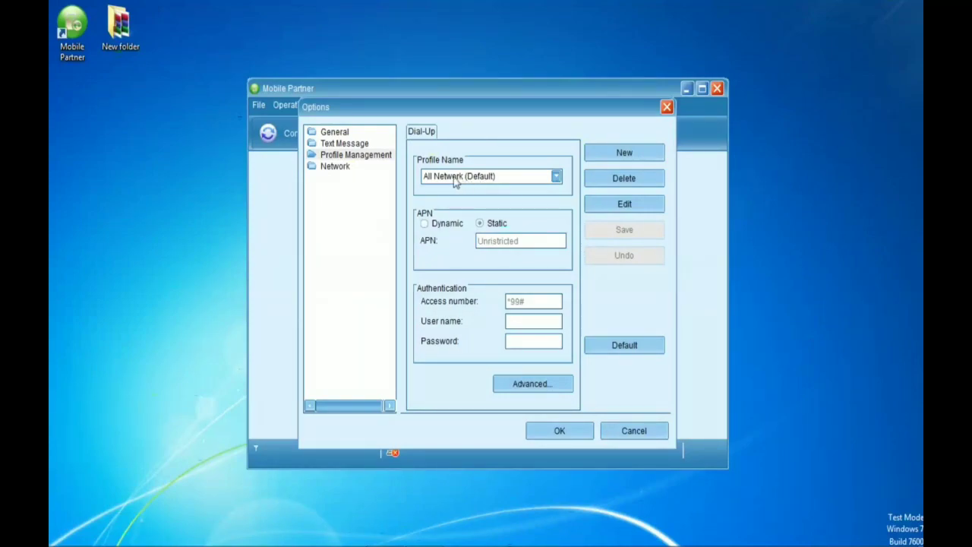
left_click(630, 347)
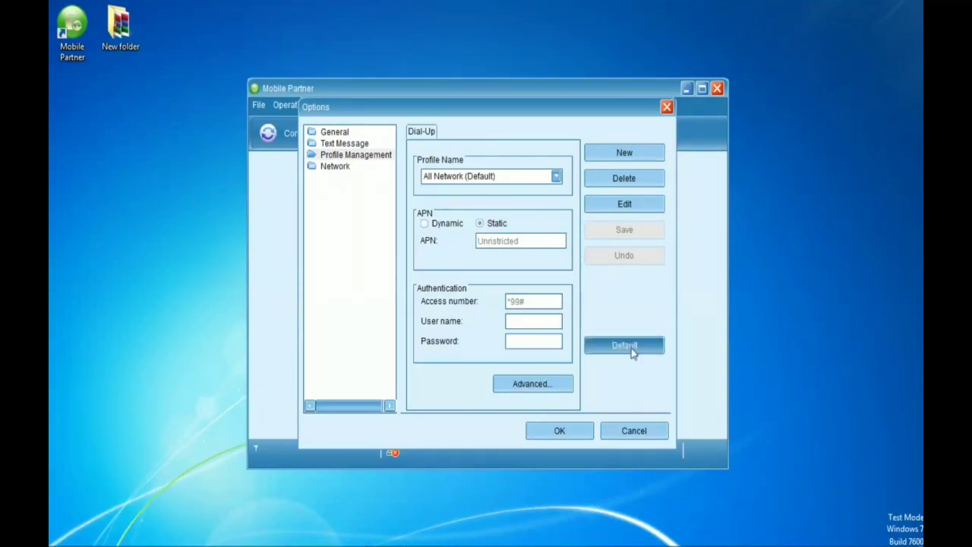
left_click(557, 431)
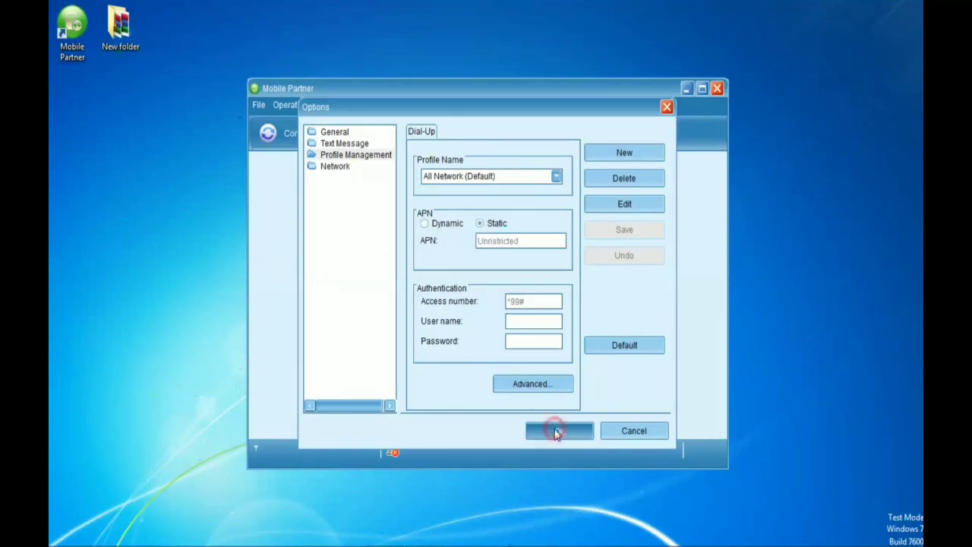
Exit Mobile Partner and refresh the desktop.
left_click(257, 105)
left_click(271, 118)
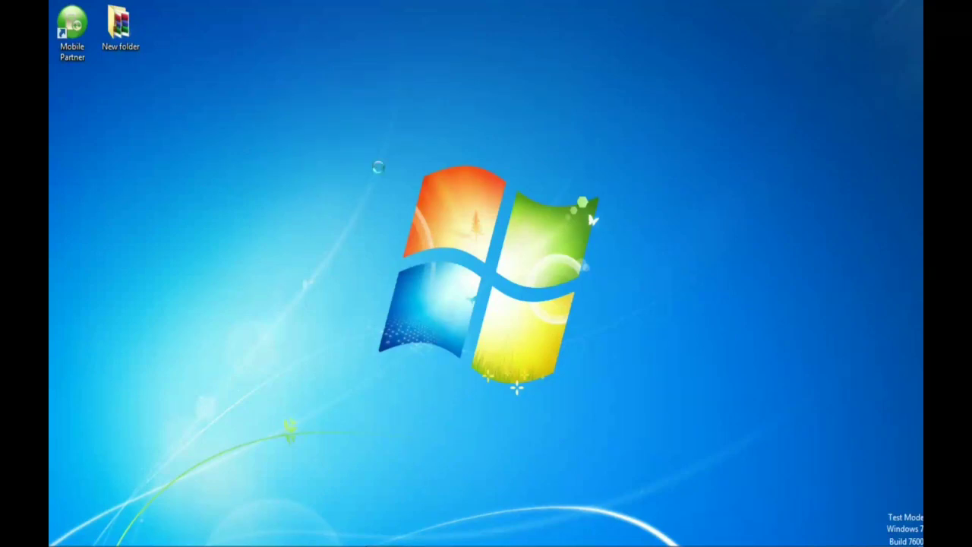
right_click(359, 153)
left_click(405, 193)
Eject the Mobile Partner CD drive of the HUAWEI Mobile device and refresh the desktop.
left_click(801, 536)
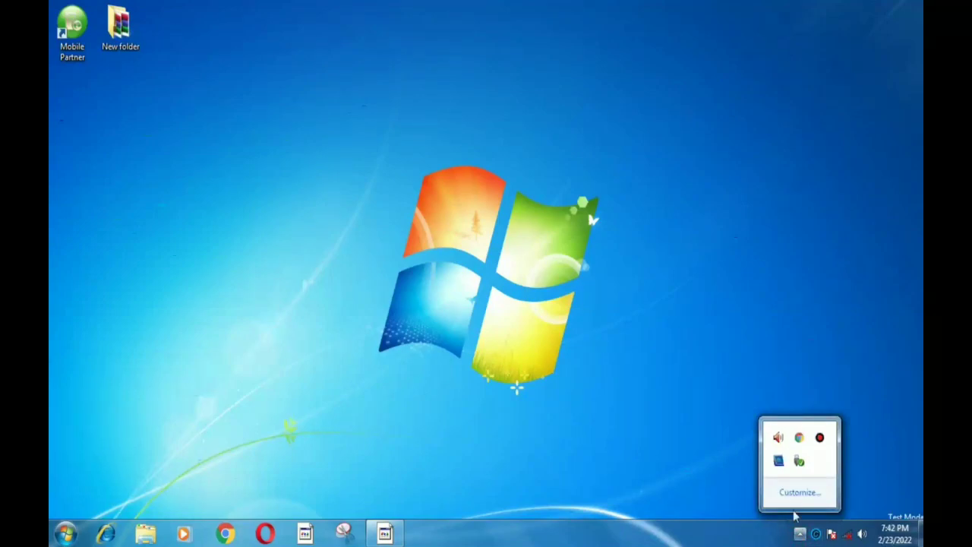
left_click(800, 465)
left_click(798, 509)
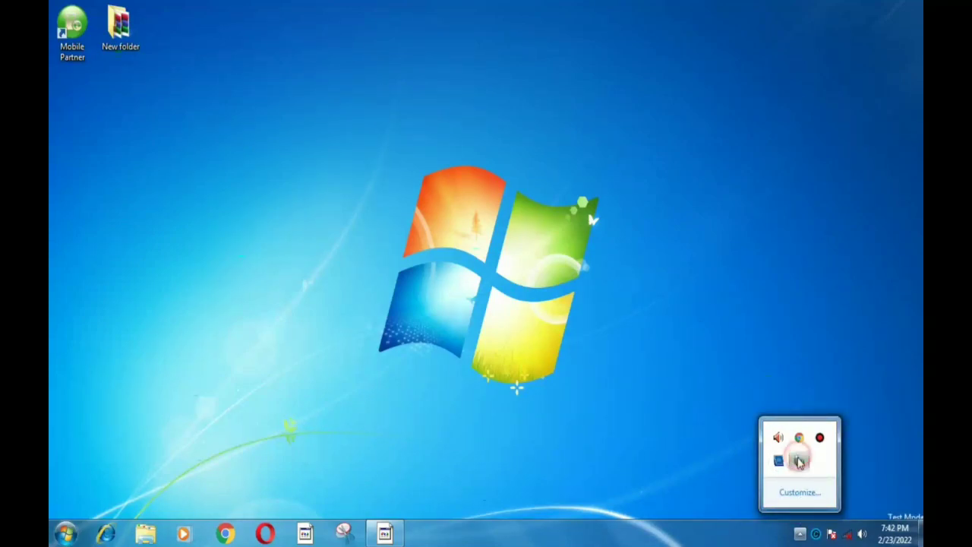
left_click(799, 462)
left_click(795, 507)
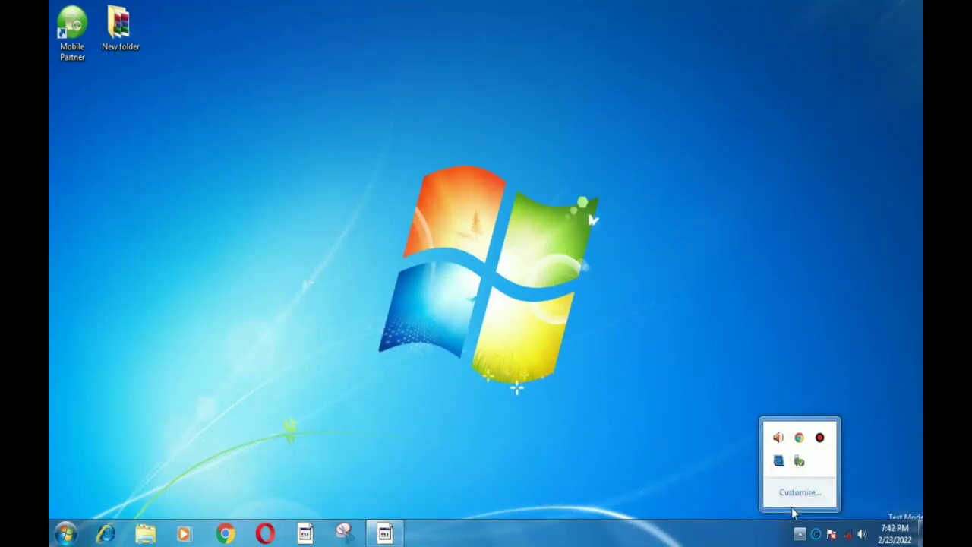
left_click(799, 463)
left_click(838, 506)
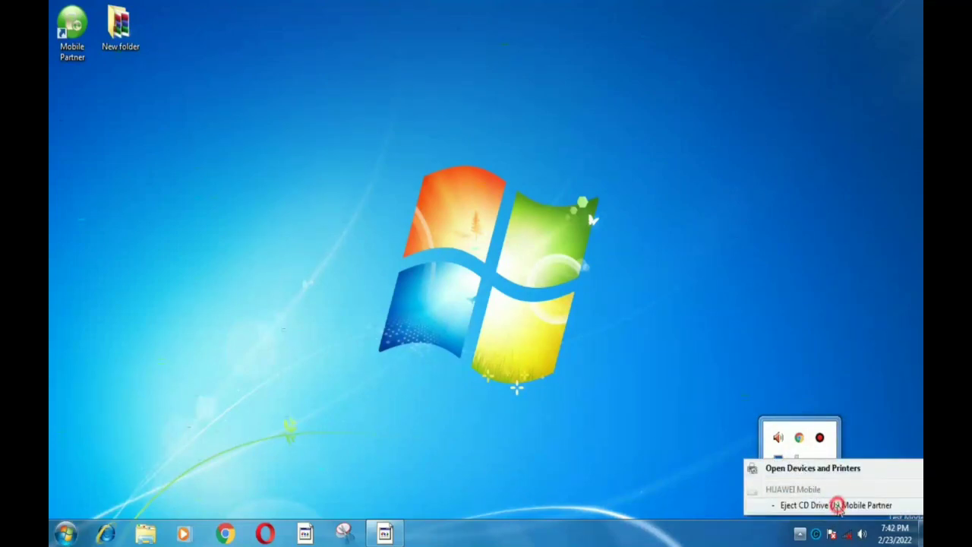
left_click(682, 435)
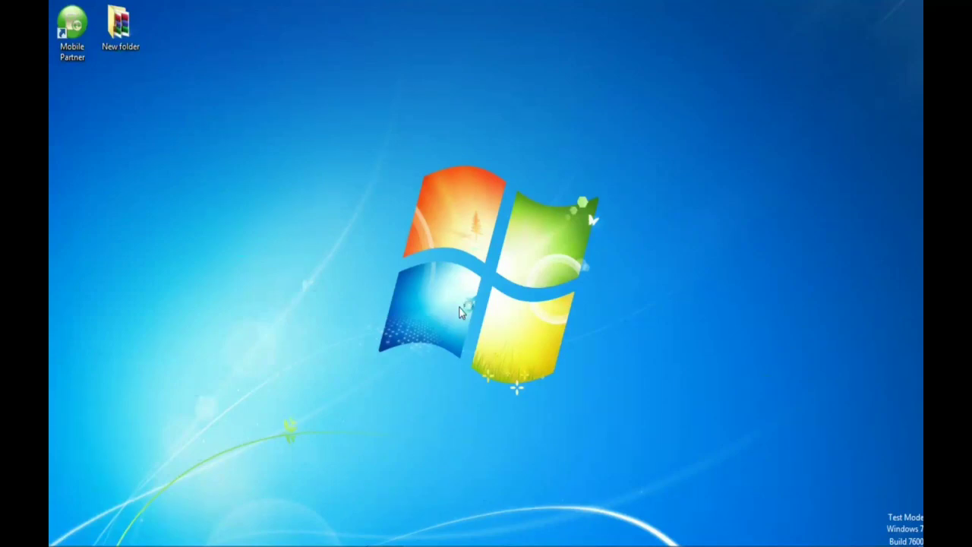
right_click(290, 208)
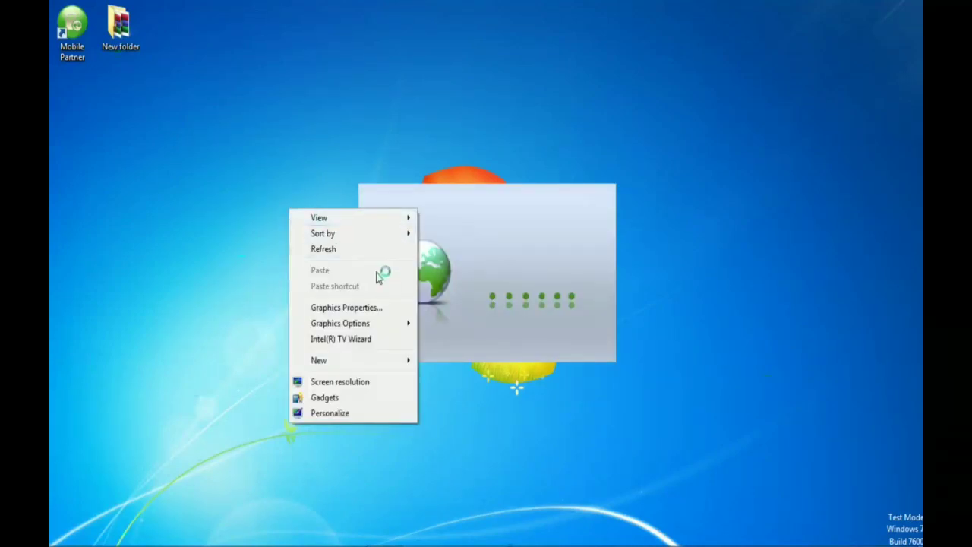
left_click(327, 250)
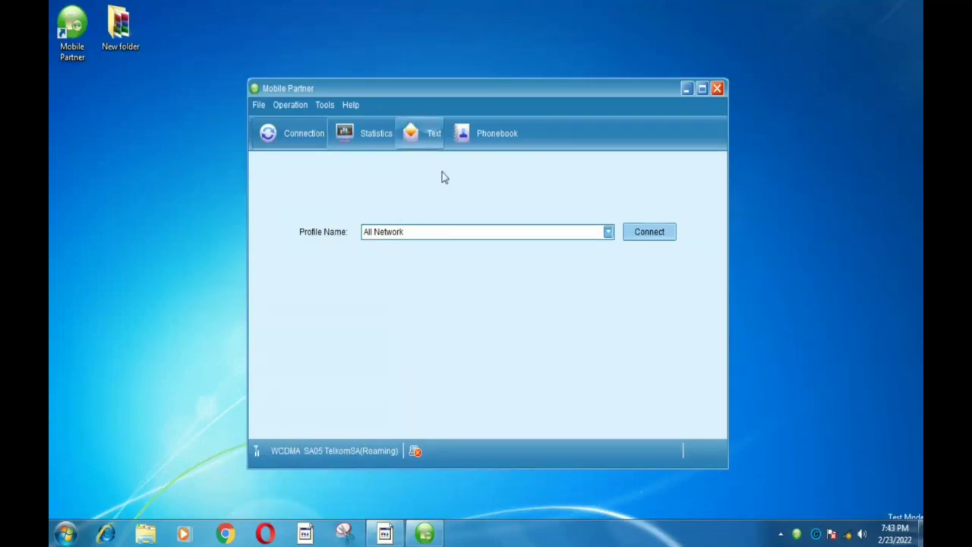
Set the network registration mode to Auto search and register, accept the options, and refresh the desktop.
left_click(321, 105)
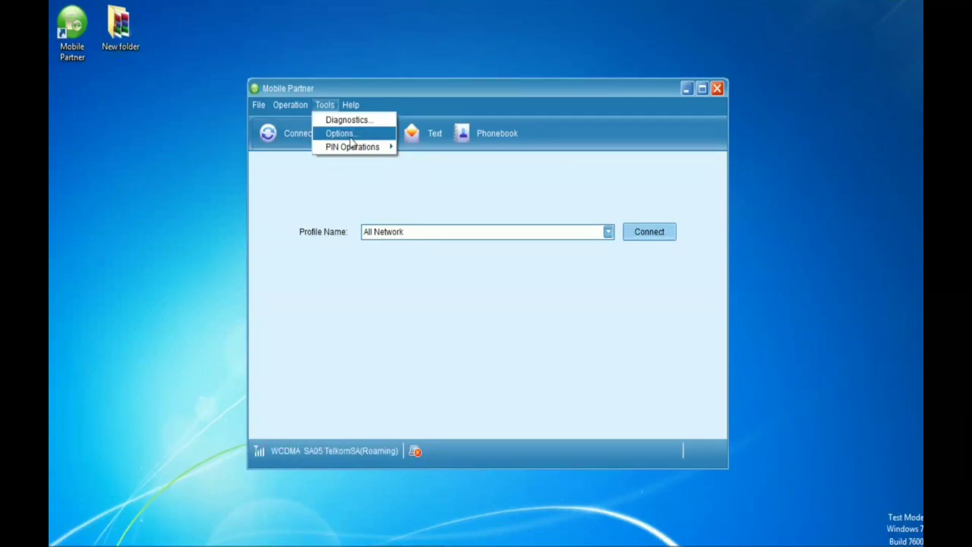
left_click(343, 138)
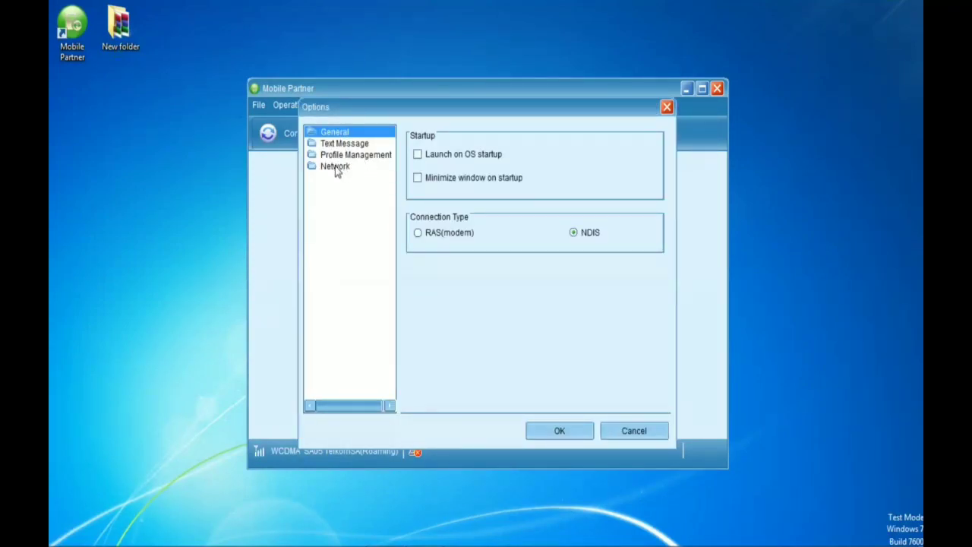
left_click(336, 169)
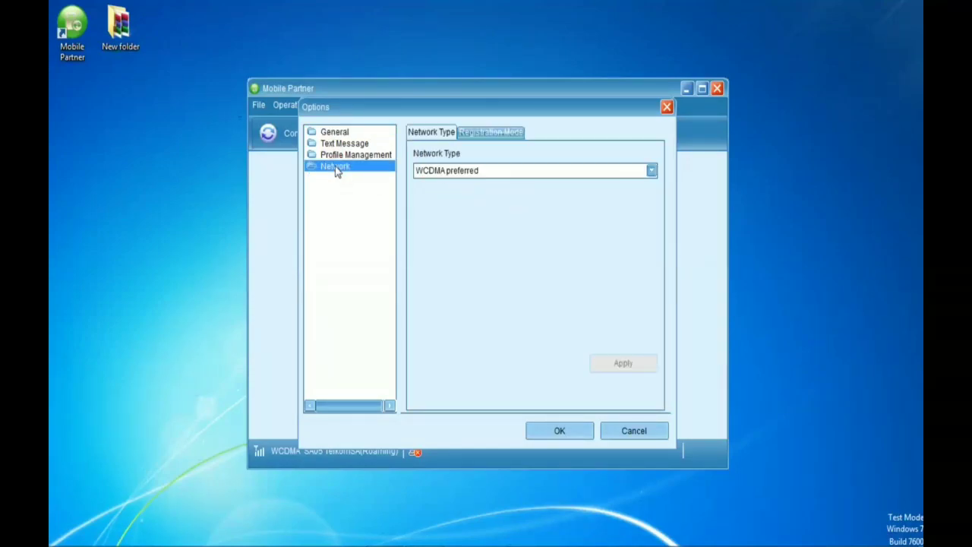
left_click(491, 133)
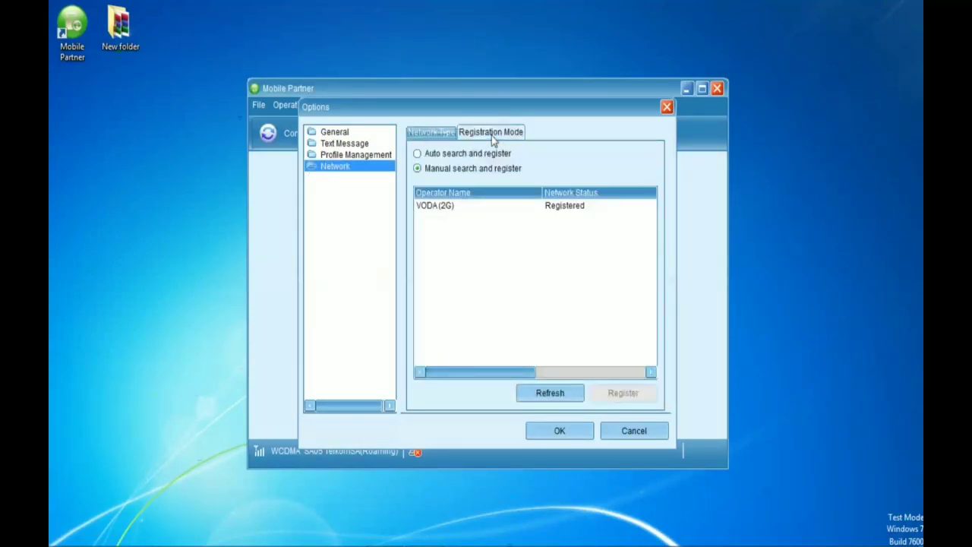
left_click(438, 155)
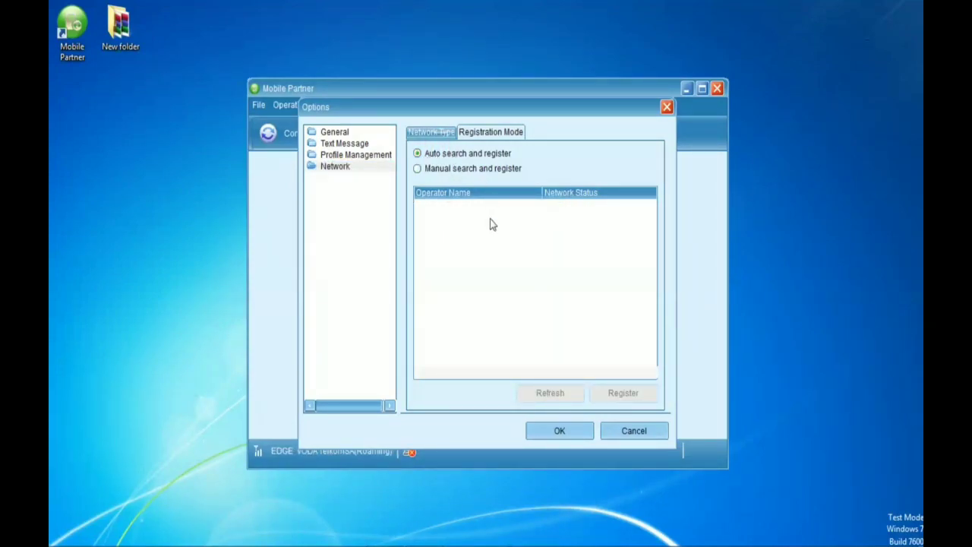
left_click(581, 429)
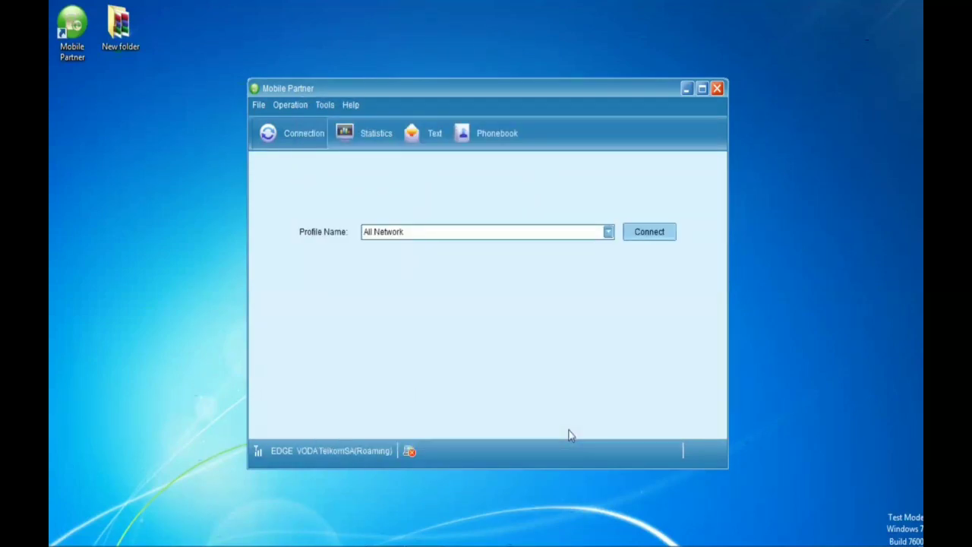
right_click(379, 510)
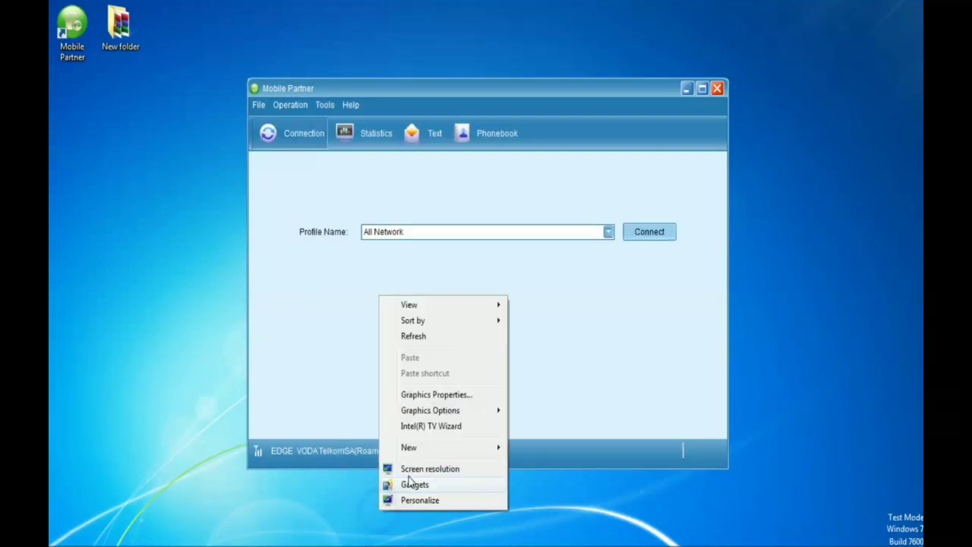
left_click(415, 339)
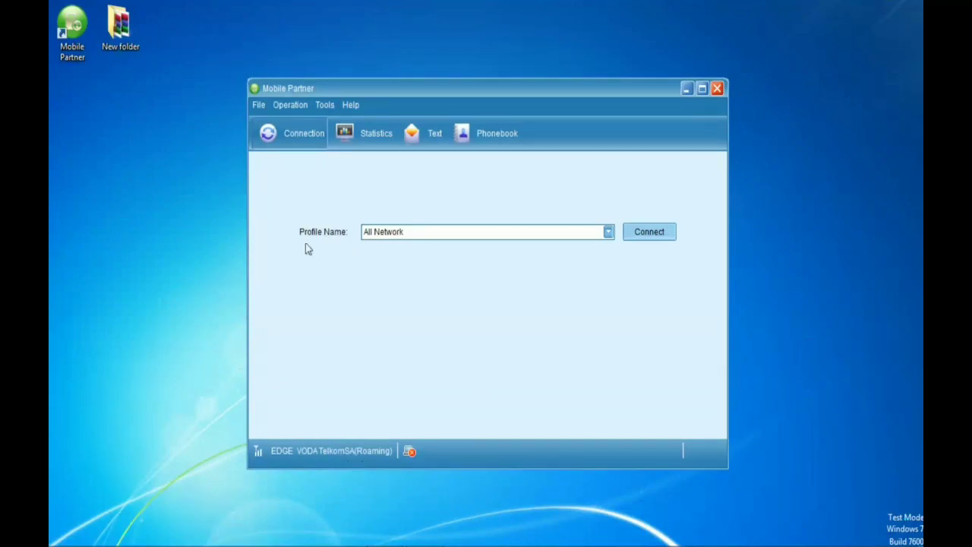
Set the network registration mode to Manual search and register and refresh the list of available operators.
left_click(324, 105)
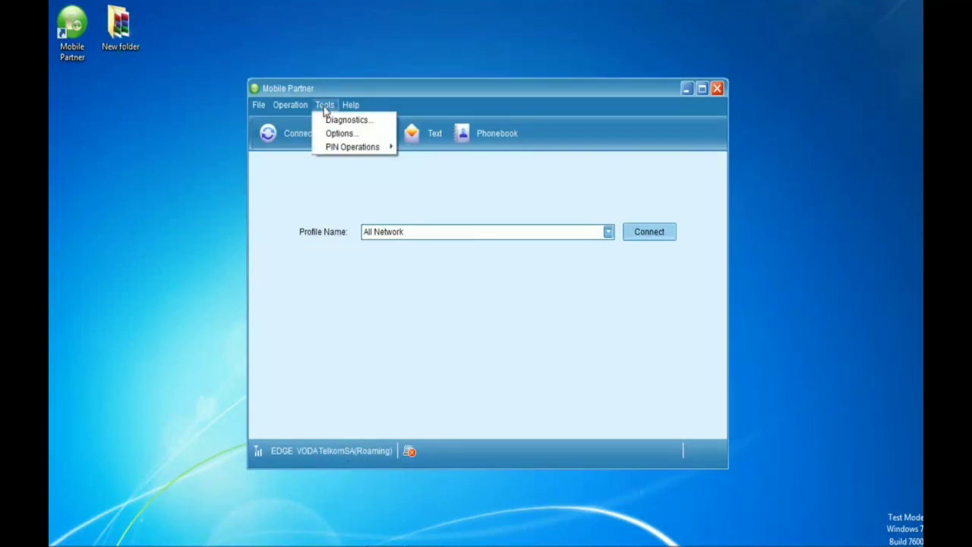
left_click(338, 134)
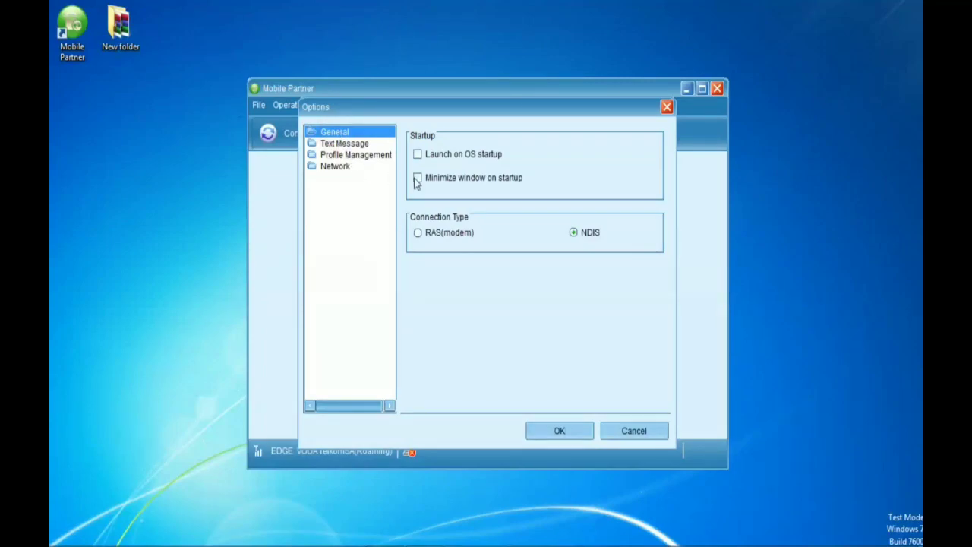
left_click(335, 168)
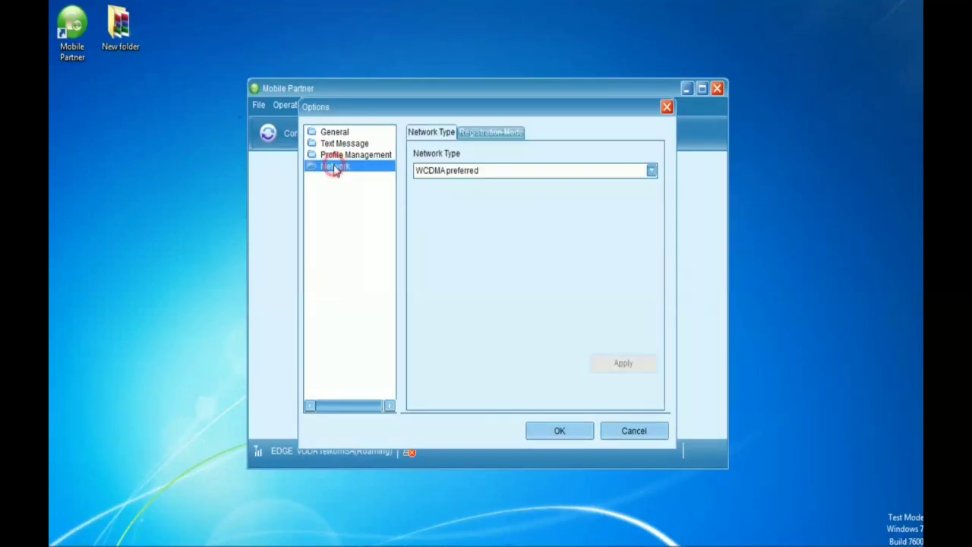
left_click(491, 135)
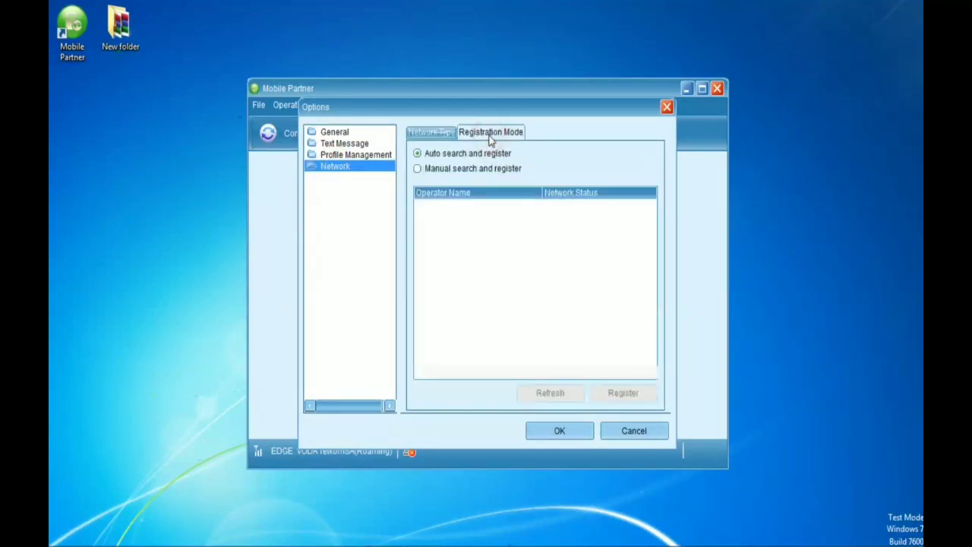
left_click(447, 172)
left_click(561, 400)
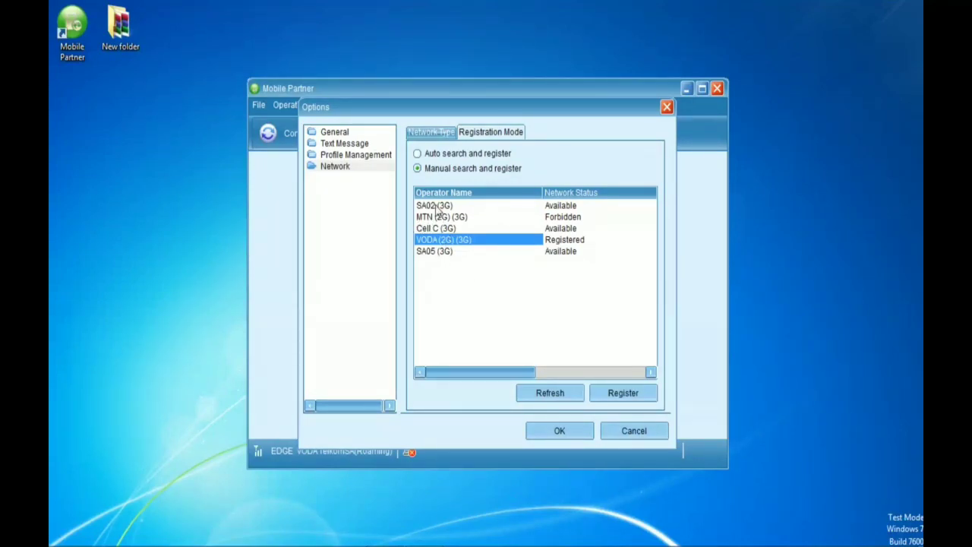
Register the modem manually with the SA02 (3G) operator and accept the options.
left_click(436, 205)
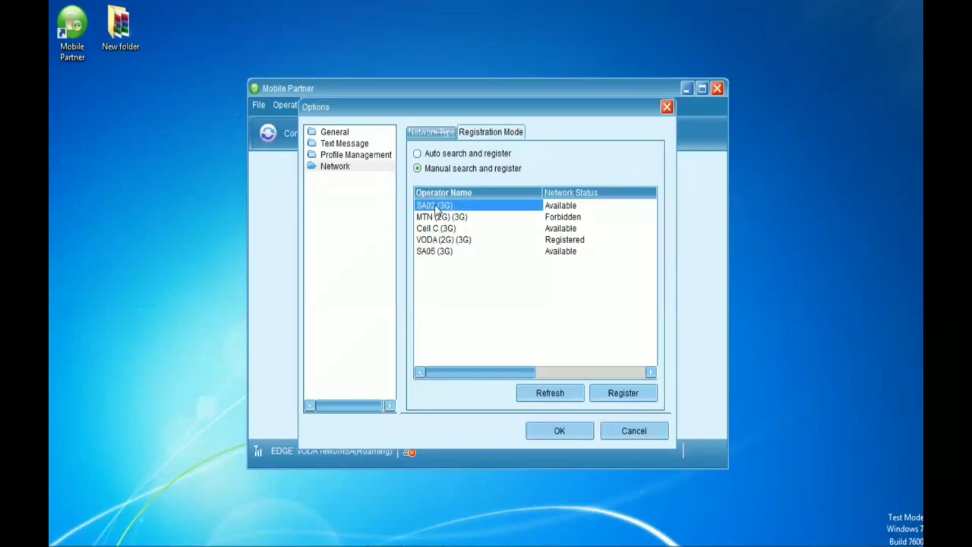
left_click(613, 392)
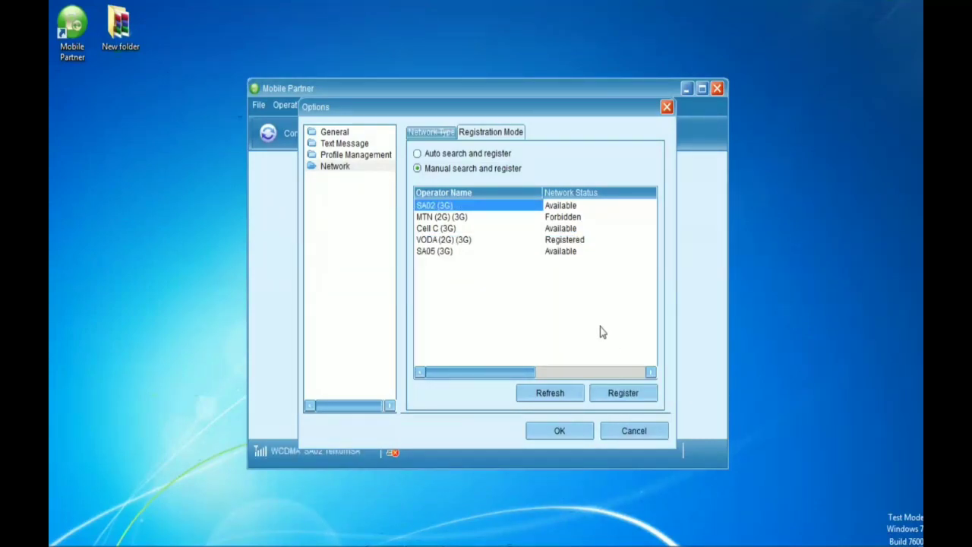
left_click(559, 431)
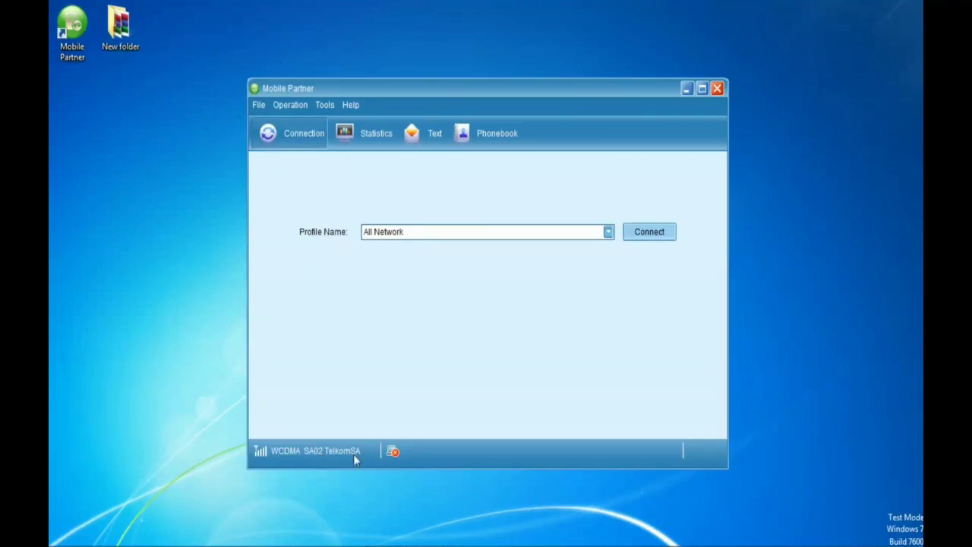
left_click(440, 342)
Open Computer Management for this computer from Windows Explorer and show the Device Manager.
mouse_move(233, 486)
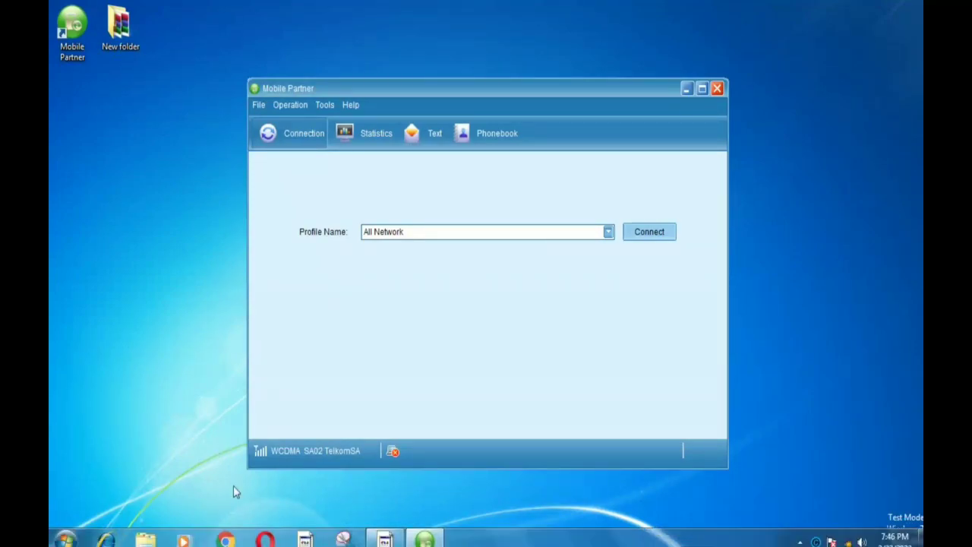
left_click(145, 539)
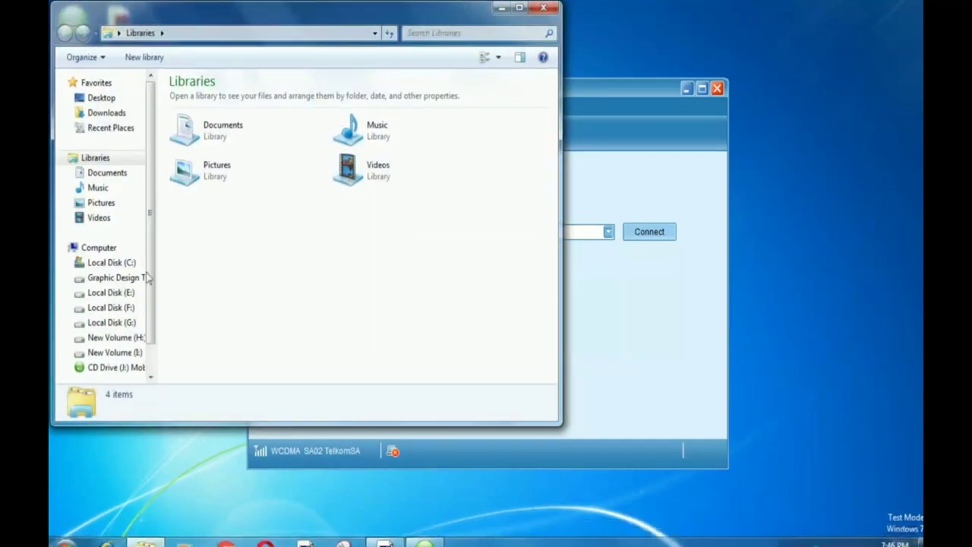
left_click(102, 251)
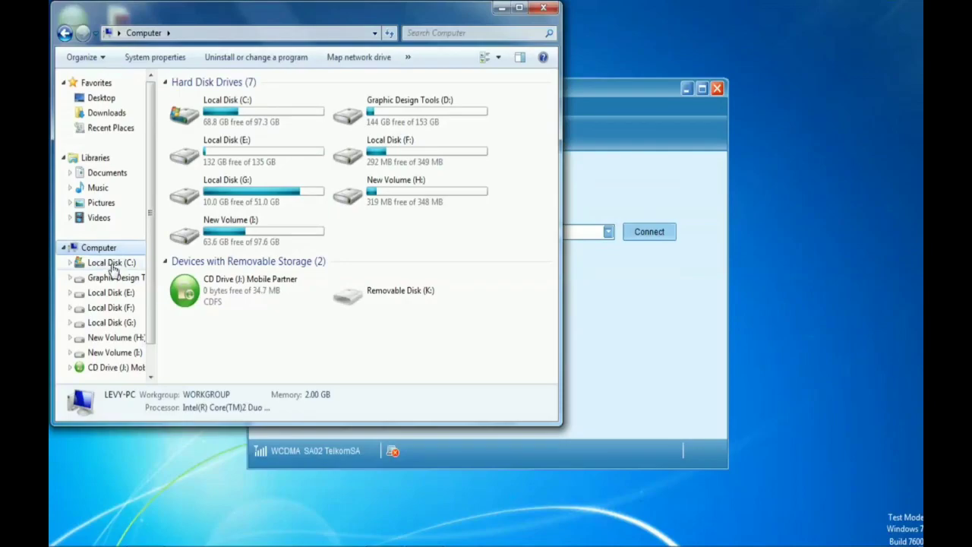
right_click(112, 269)
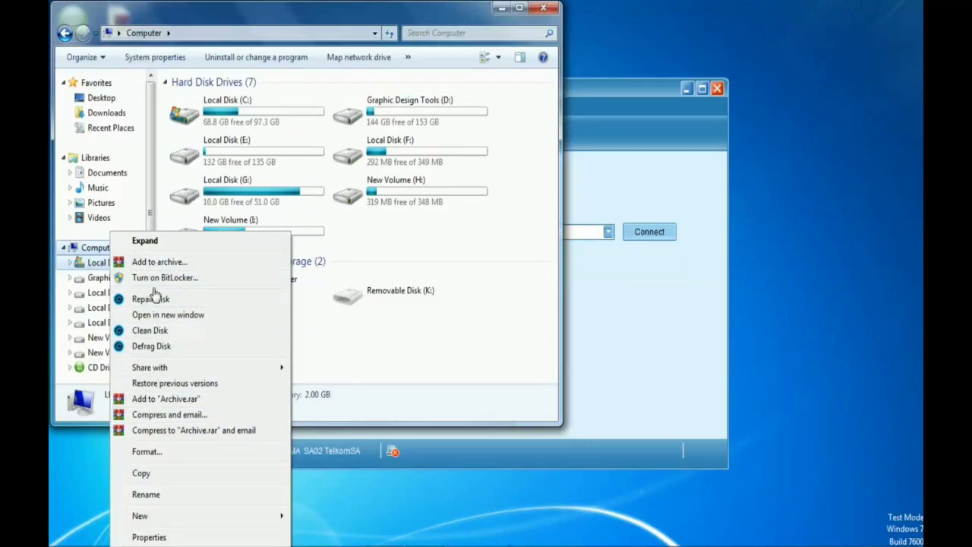
right_click(95, 249)
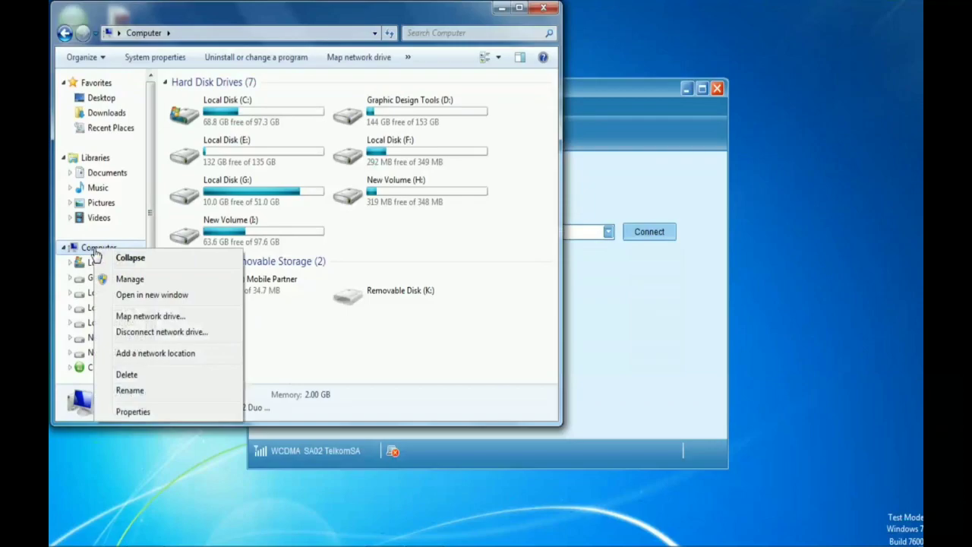
left_click(137, 282)
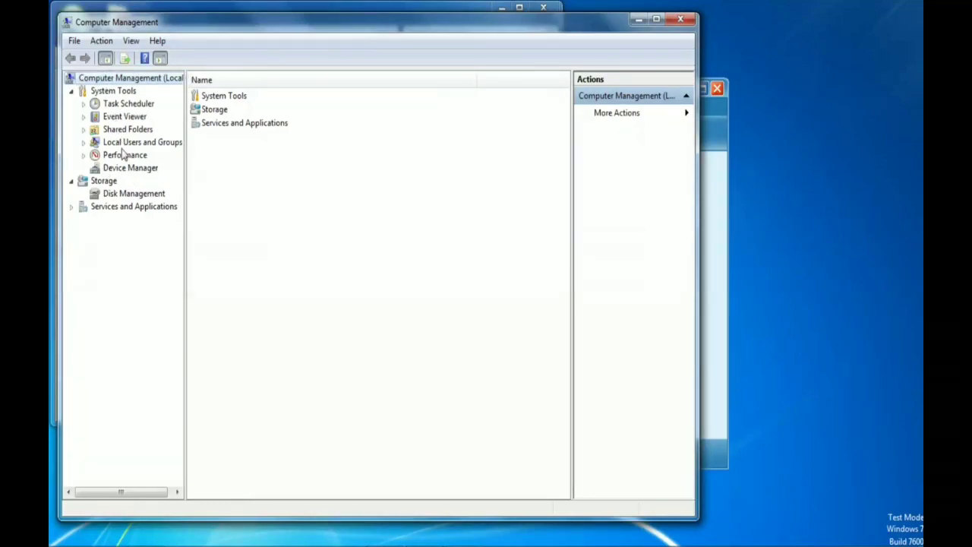
left_click(128, 168)
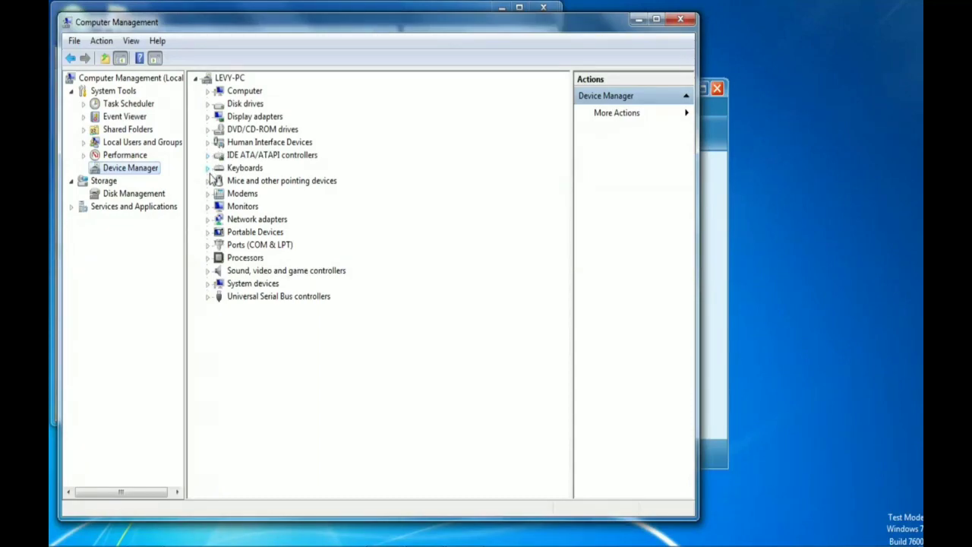
Expand the network adapters and open the properties of HUAWEI Mobile Connect - Network Adapter.
left_click(208, 219)
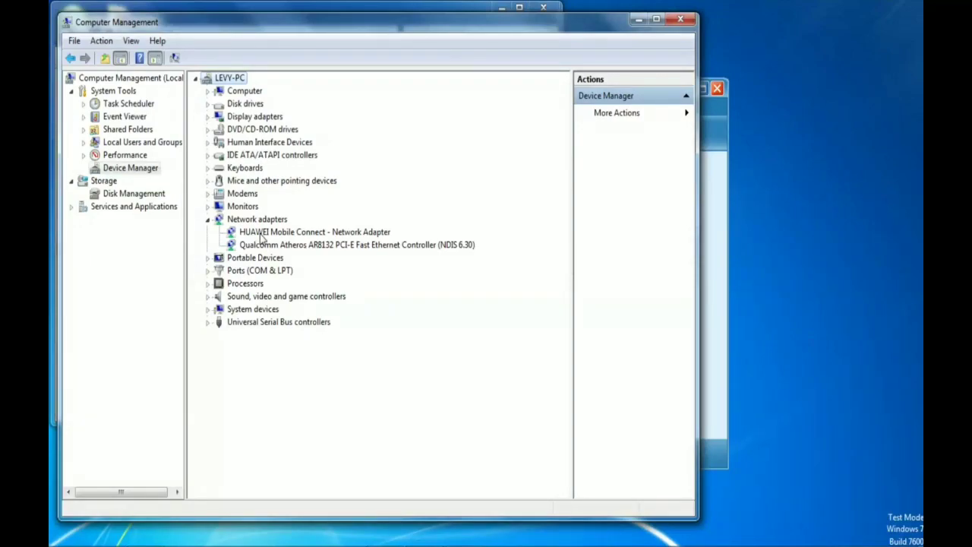
left_click(246, 235)
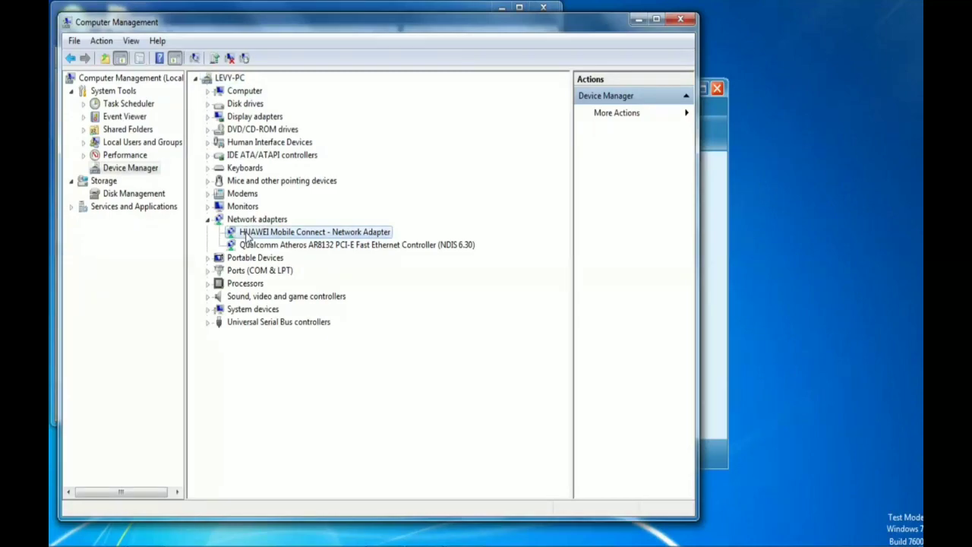
right_click(288, 233)
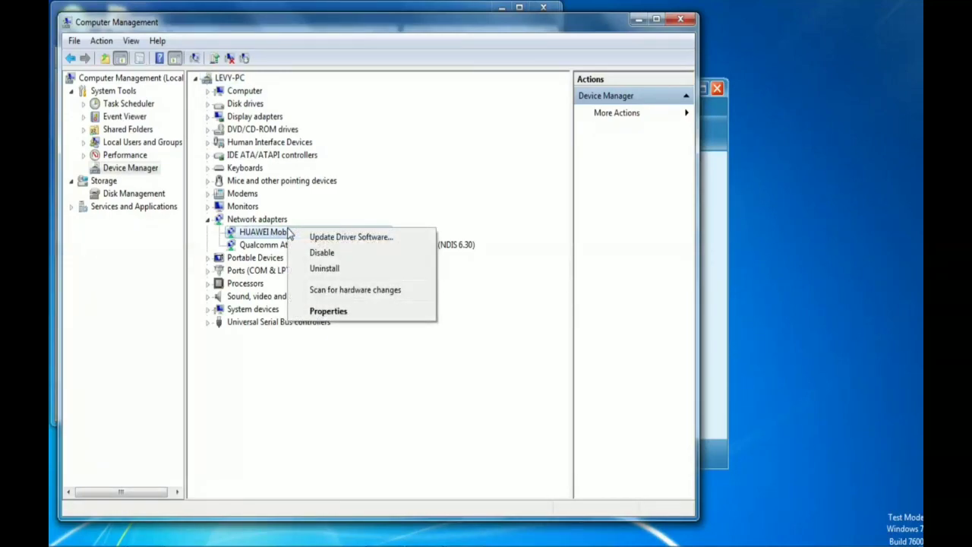
left_click(329, 313)
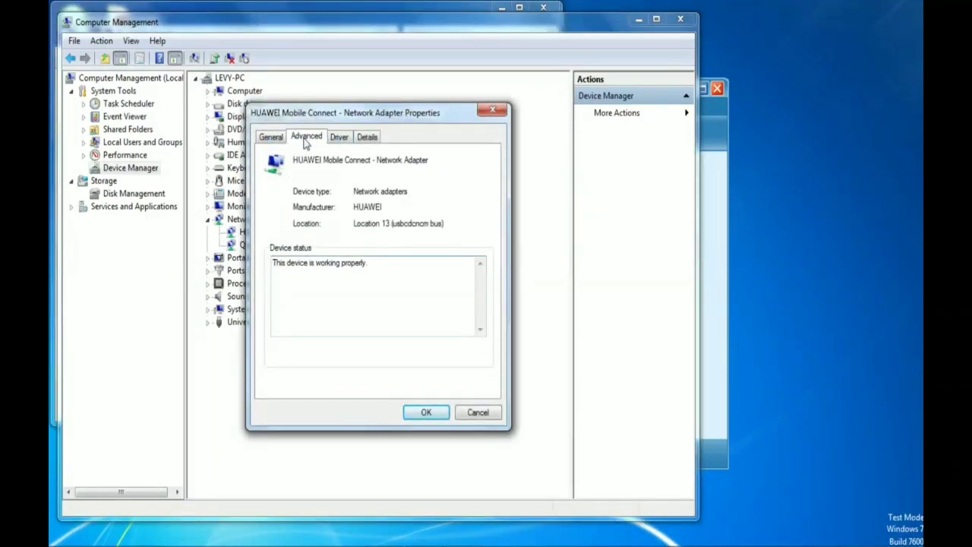
Examine the network adapter's general, advanced, driver and device description properties, and close the dialog without changes.
left_click(306, 140)
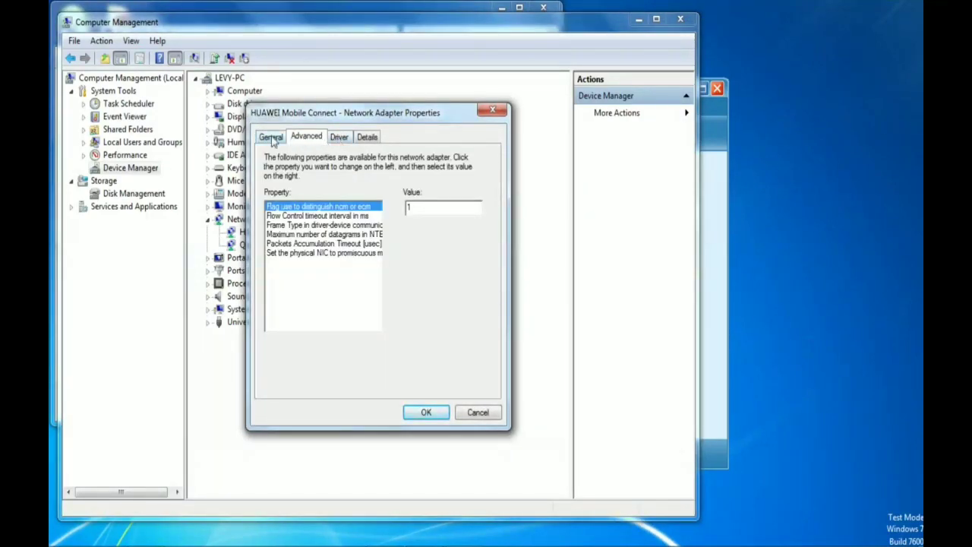
left_click(272, 140)
left_click(304, 138)
left_click(339, 141)
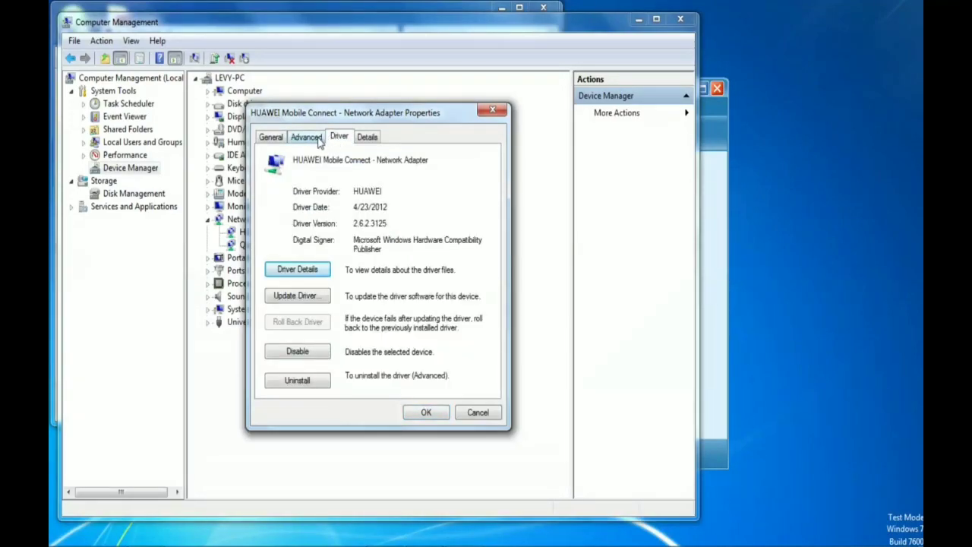
left_click(315, 142)
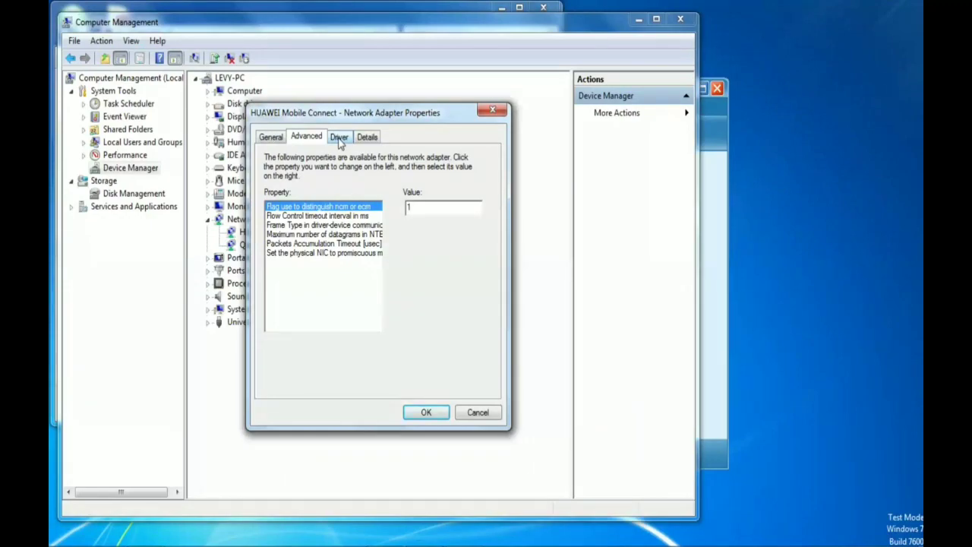
left_click(341, 142)
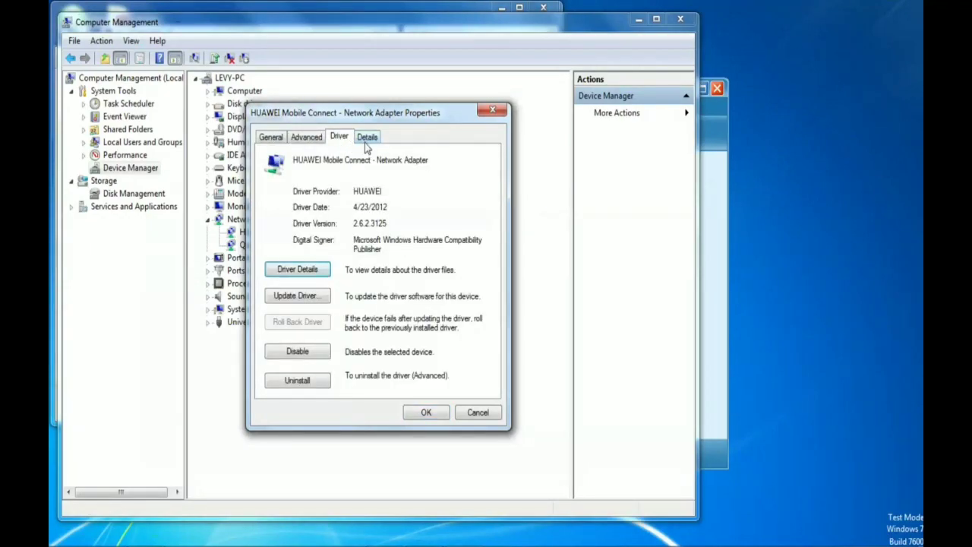
left_click(366, 144)
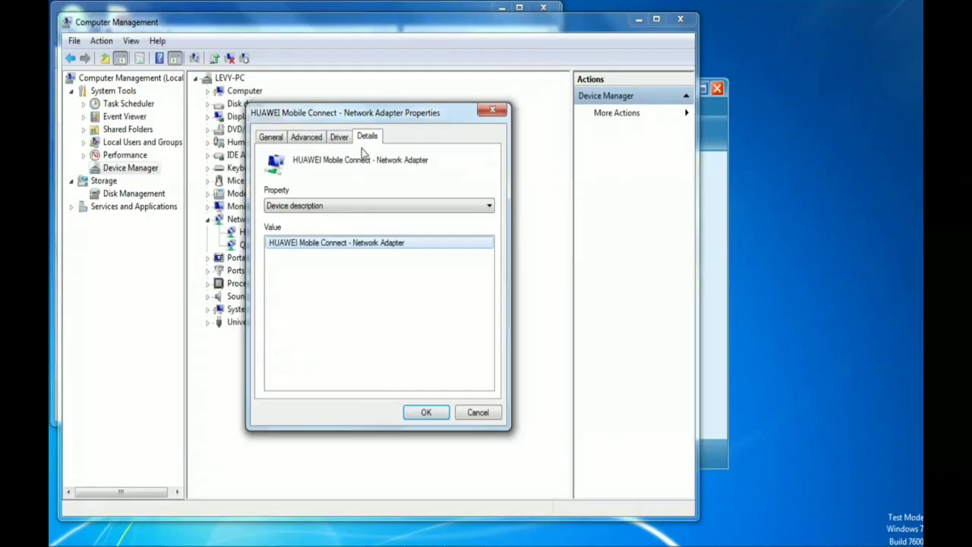
left_click(350, 208)
left_click(350, 213)
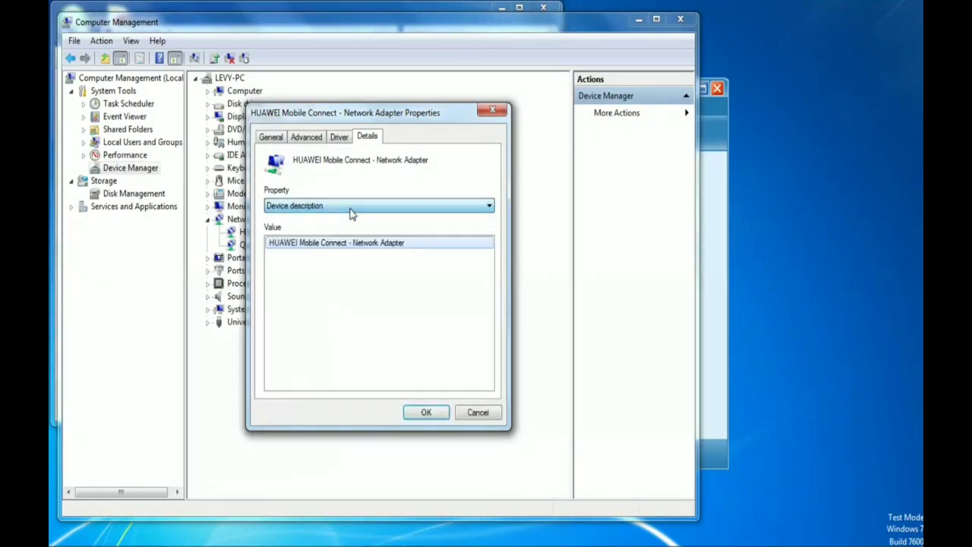
left_click(494, 110)
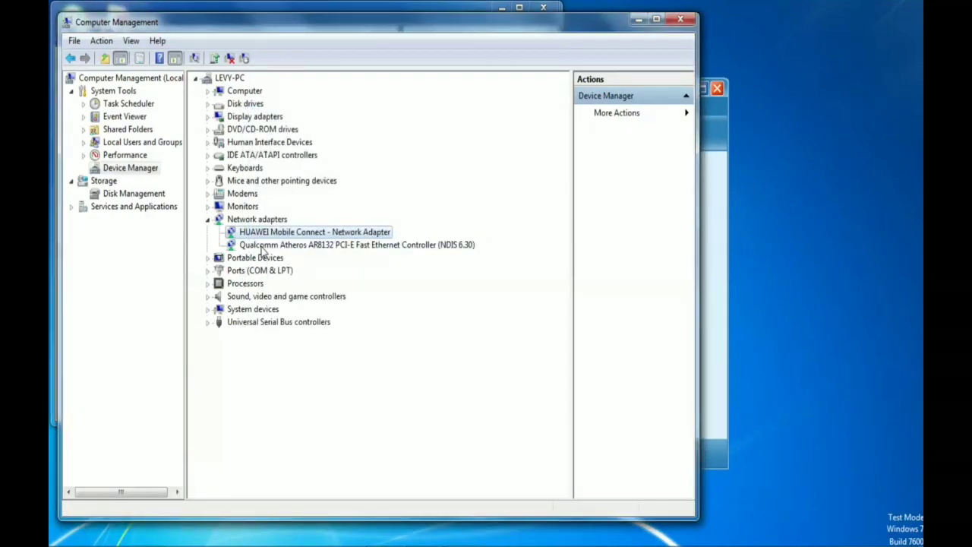
Collapse the network adapters, expand Modems and open the properties of HUAWEI Mobile Connect - 3G Modem.
left_click(208, 219)
left_click(208, 194)
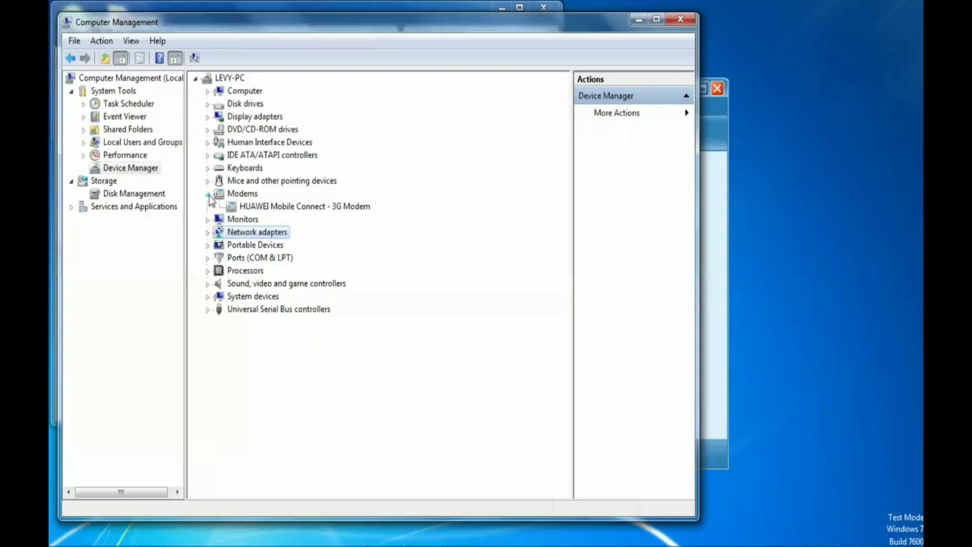
left_click(245, 208)
right_click(247, 210)
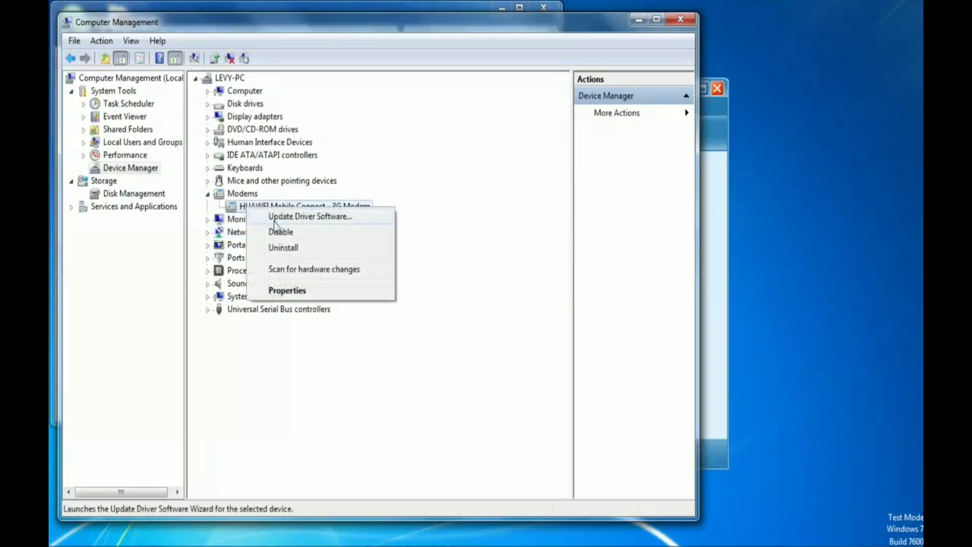
left_click(292, 290)
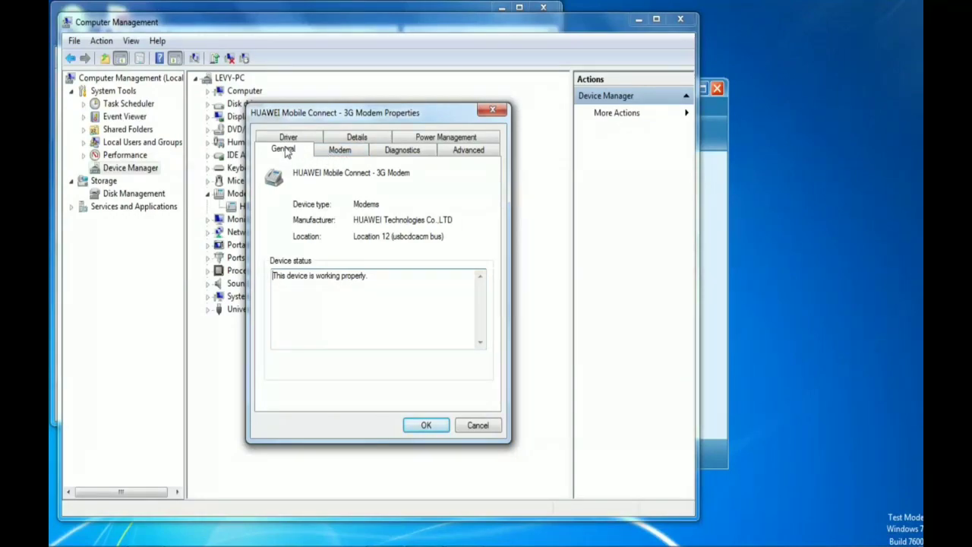
Examine the 3G modem's advanced, diagnostics and modem settings, including the available maximum port speeds.
left_click(450, 154)
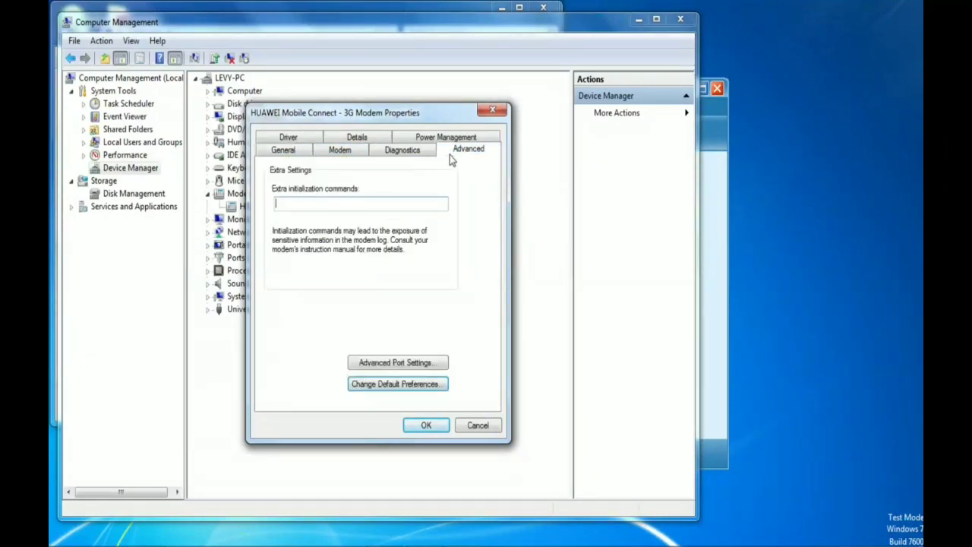
left_click(408, 157)
left_click(349, 152)
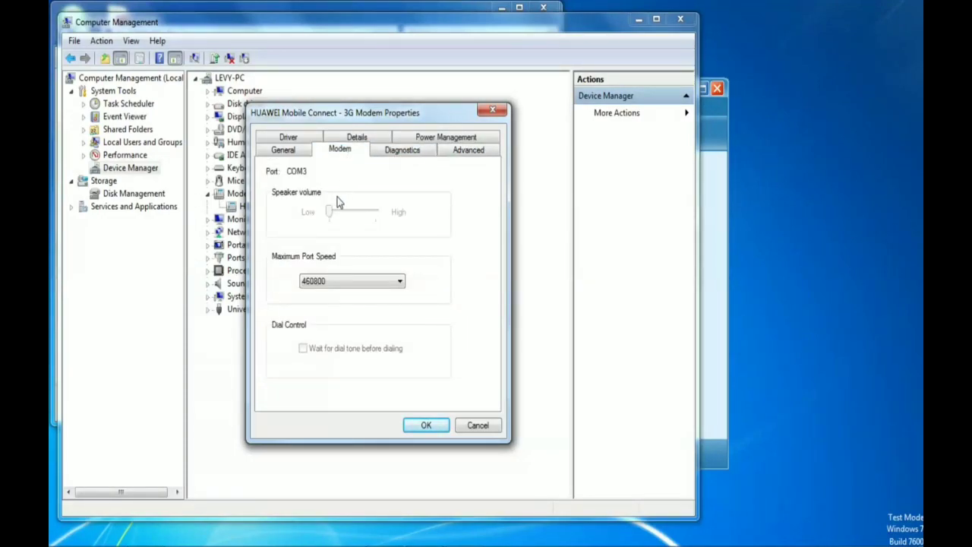
left_click(370, 281)
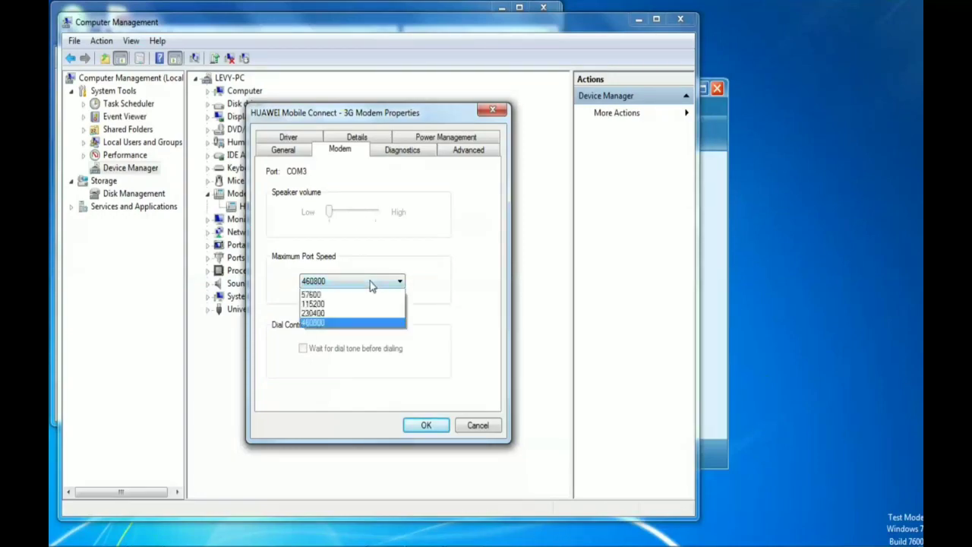
left_click(370, 280)
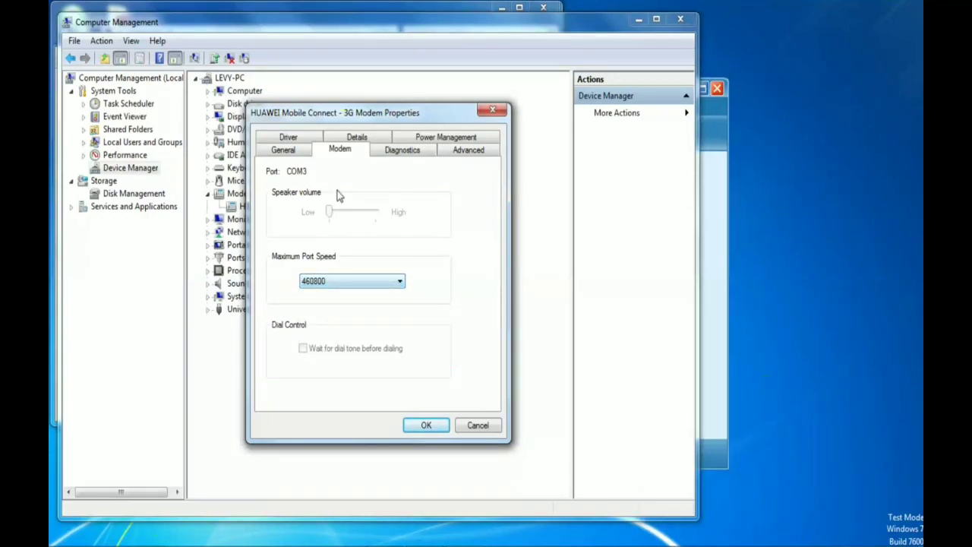
Review the 3G modem's power management, details, driver and diagnostics information, and close its properties.
left_click(417, 140)
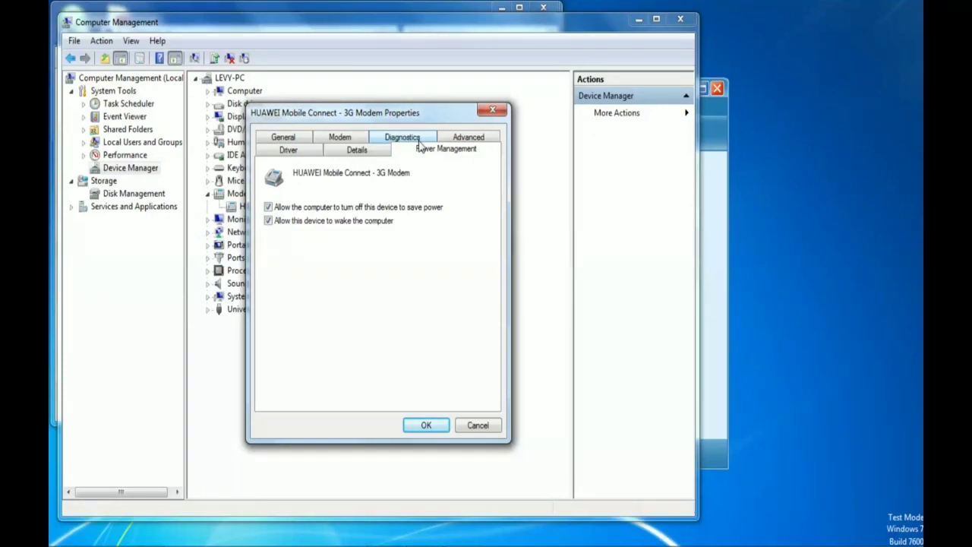
left_click(367, 151)
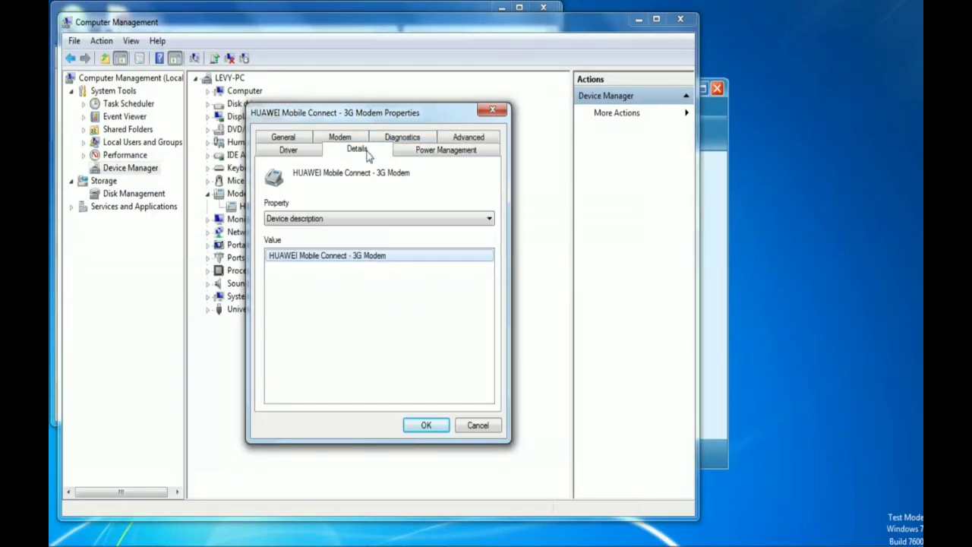
left_click(299, 152)
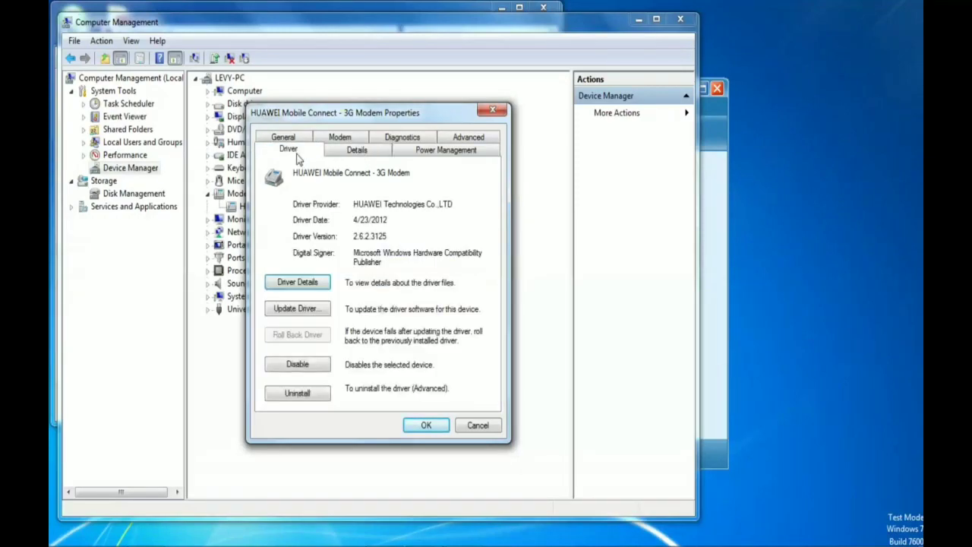
left_click(304, 140)
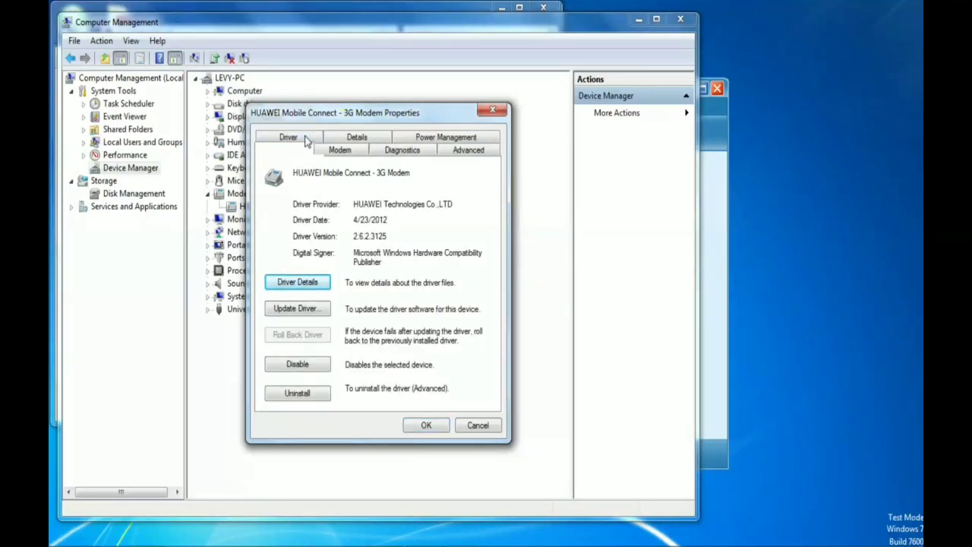
left_click(348, 138)
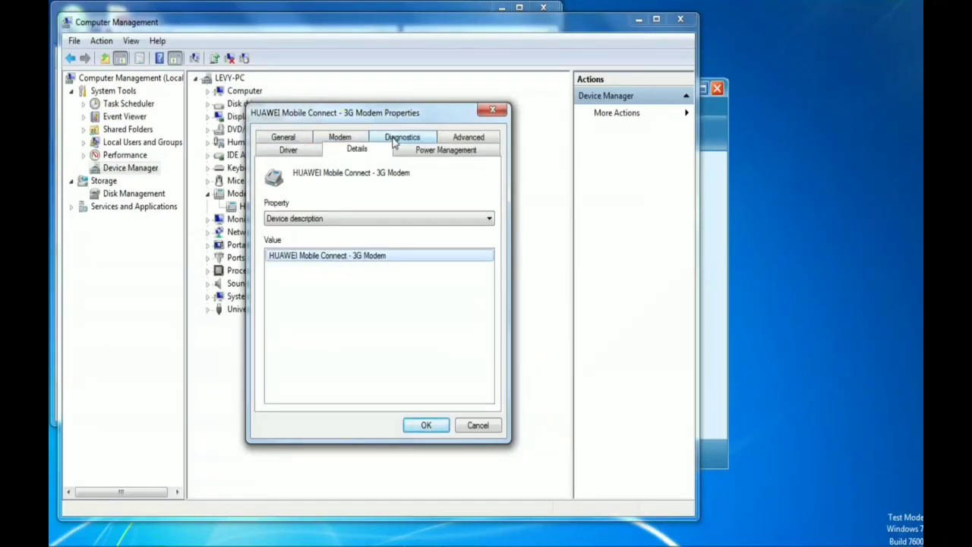
left_click(394, 141)
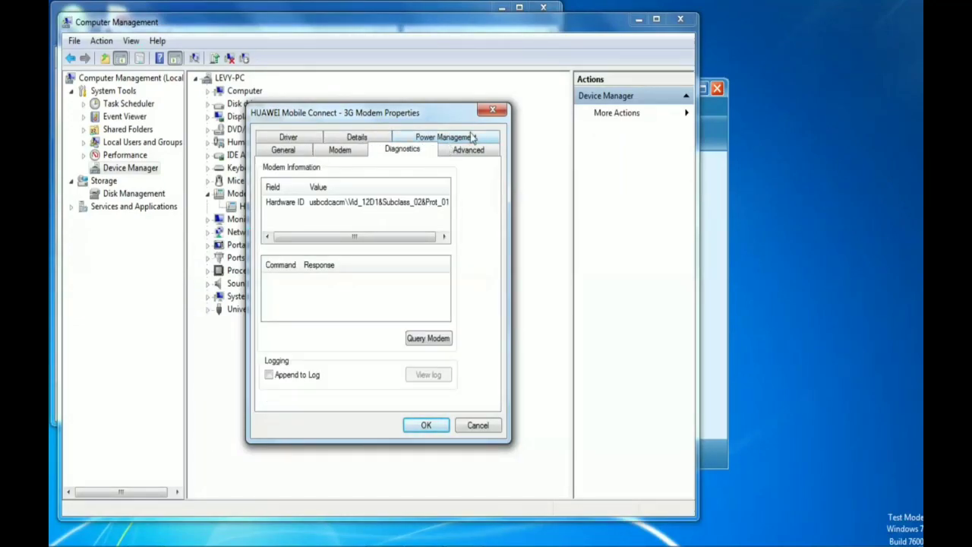
left_click(492, 111)
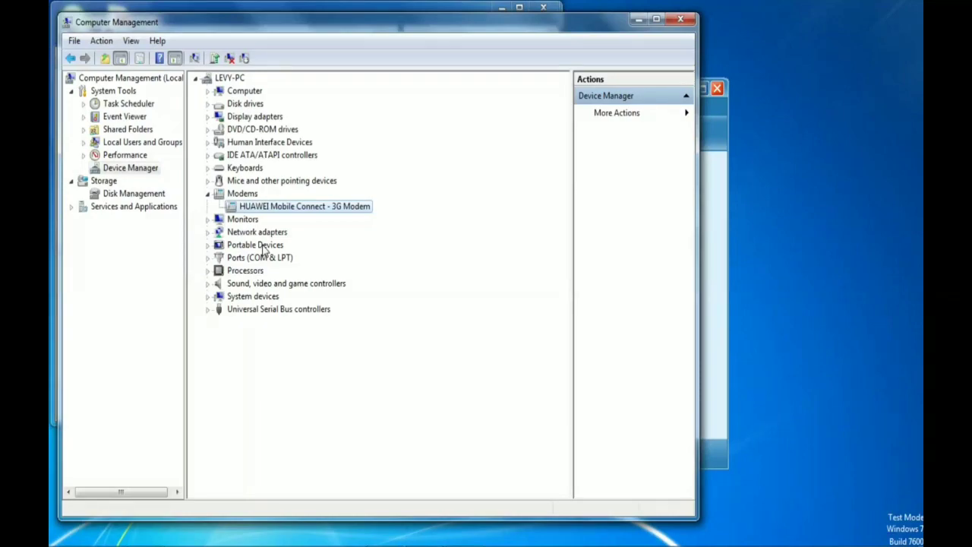
Collapse Modems, expand Ports (COM & LPT) and examine the port settings of HUAWEI Mobile Connect - 3G Application Interface (COM4).
left_click(208, 195)
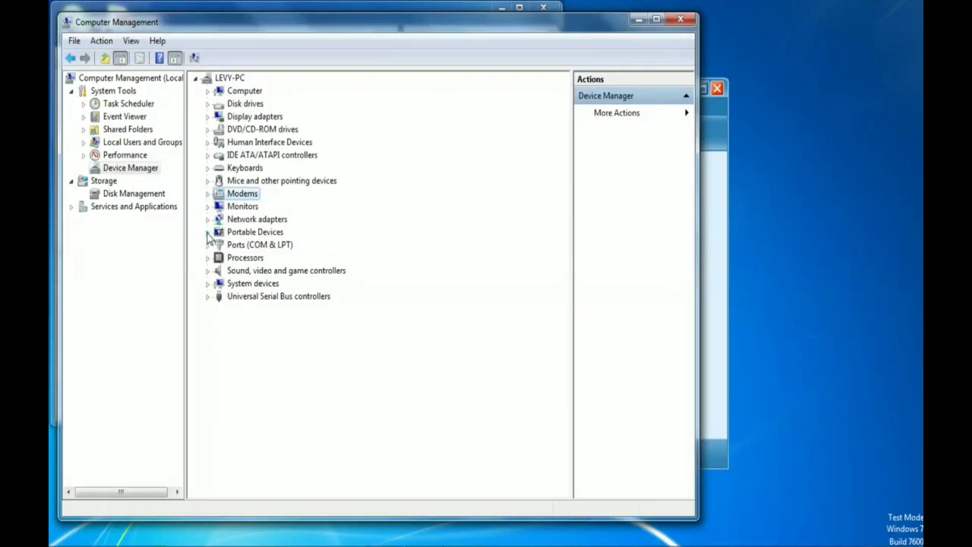
left_click(208, 232)
left_click(208, 232)
left_click(208, 244)
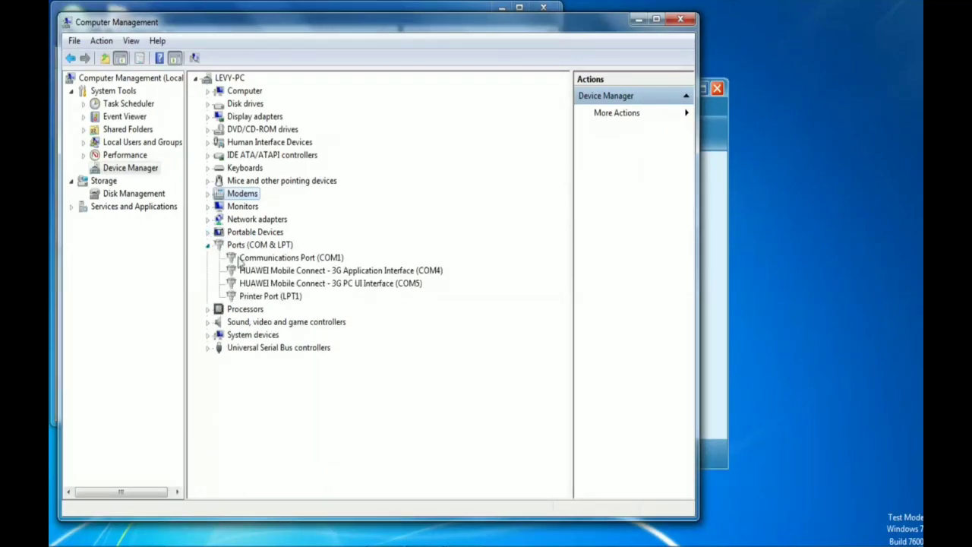
right_click(266, 273)
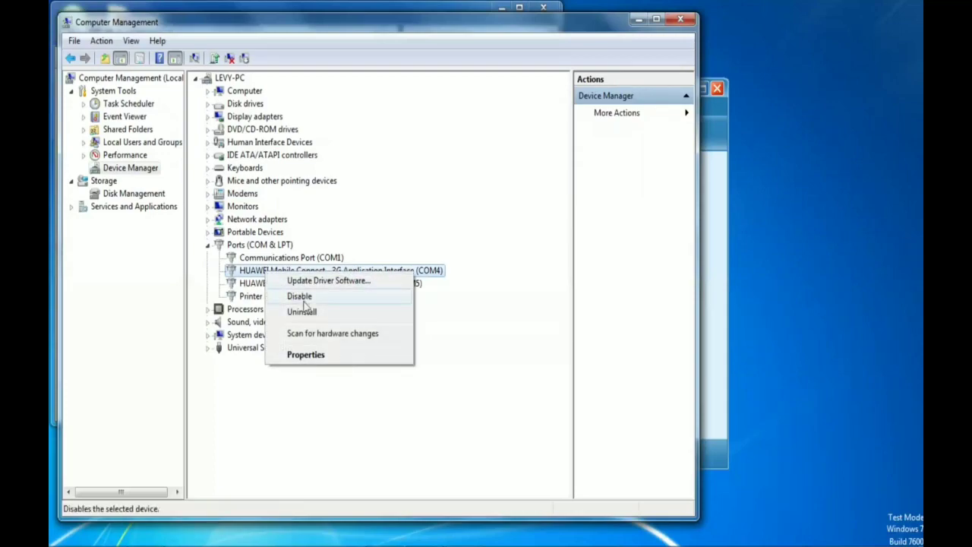
left_click(317, 354)
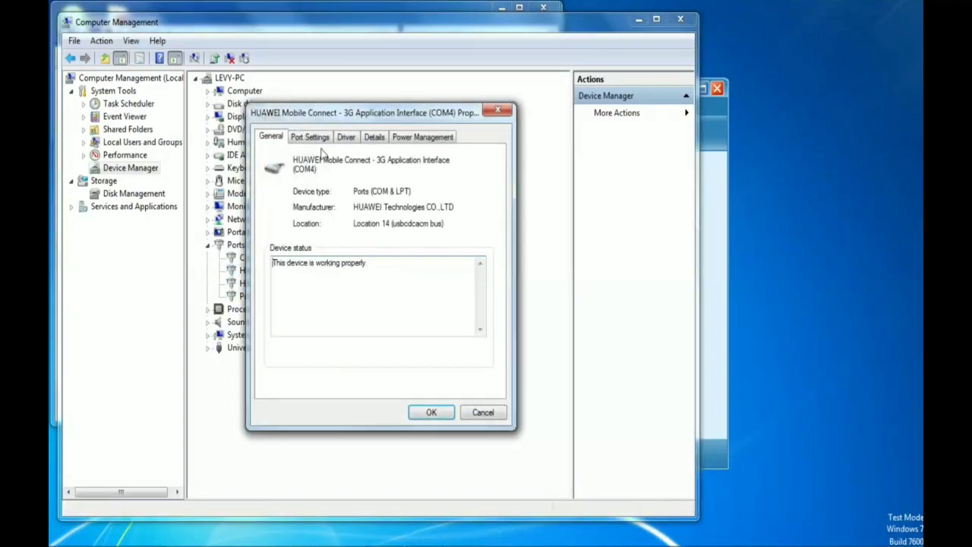
left_click(312, 138)
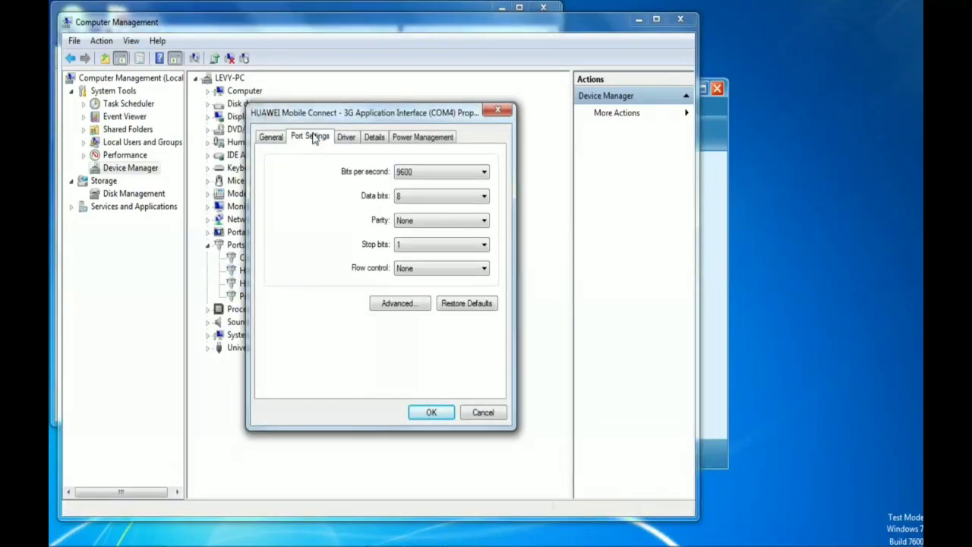
Close the COM4 properties, collapse Ports (COM & LPT) and close the Computer Management and Computer windows.
left_click(498, 110)
left_click(208, 244)
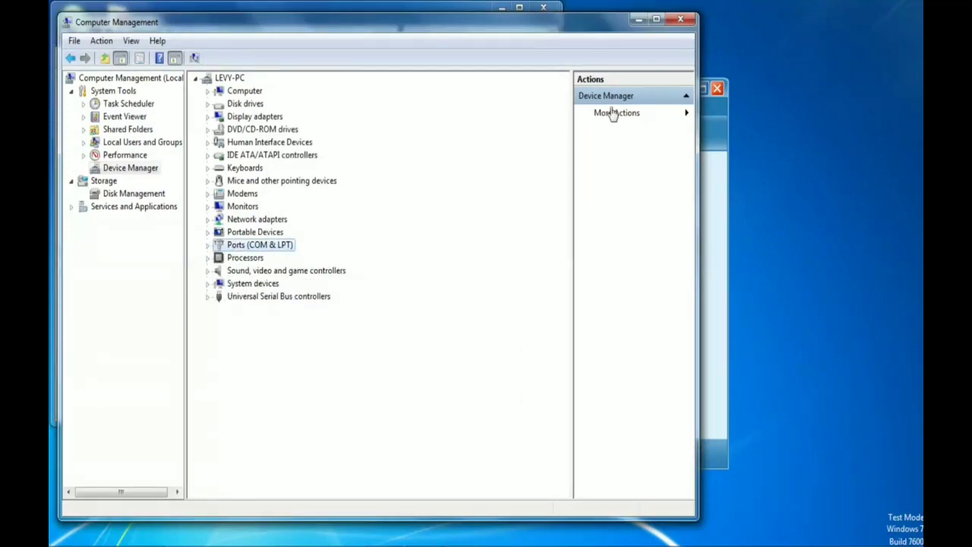
left_click(680, 20)
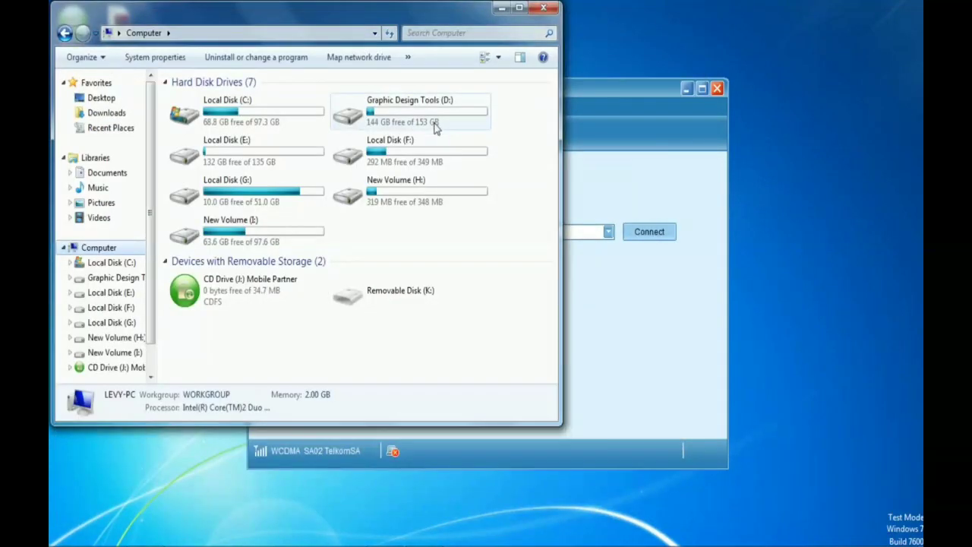
left_click(542, 9)
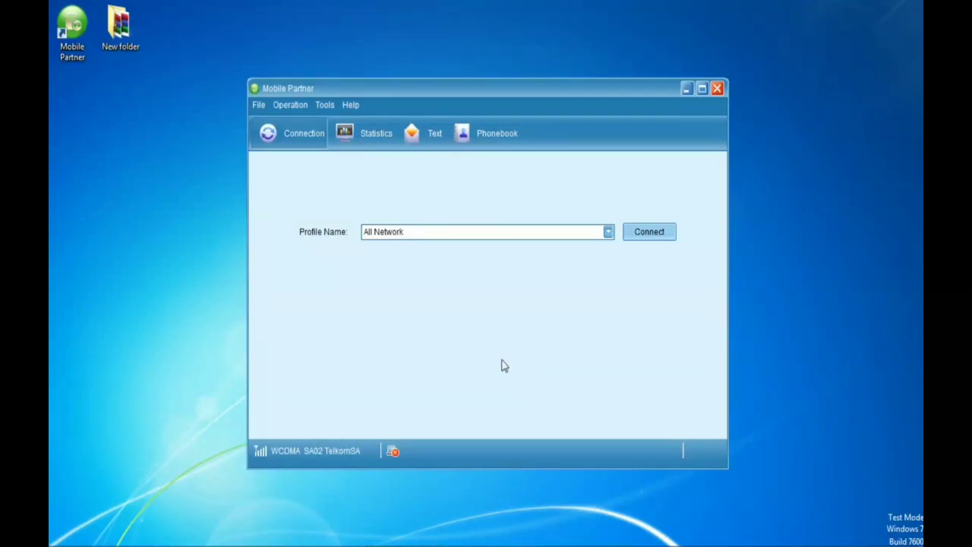
Reopen Computer Management for this computer and expand Ports (COM & LPT) in Device Manager.
left_click(145, 535)
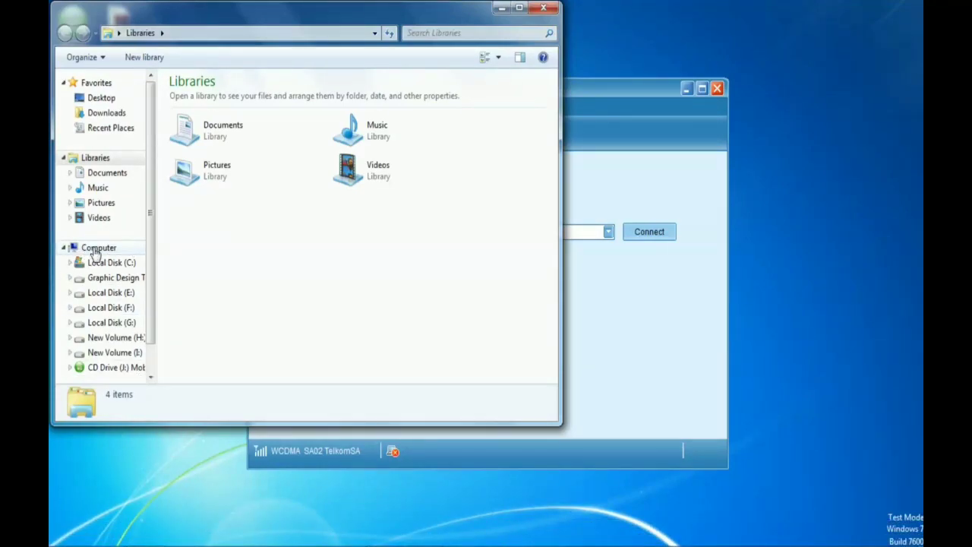
right_click(93, 250)
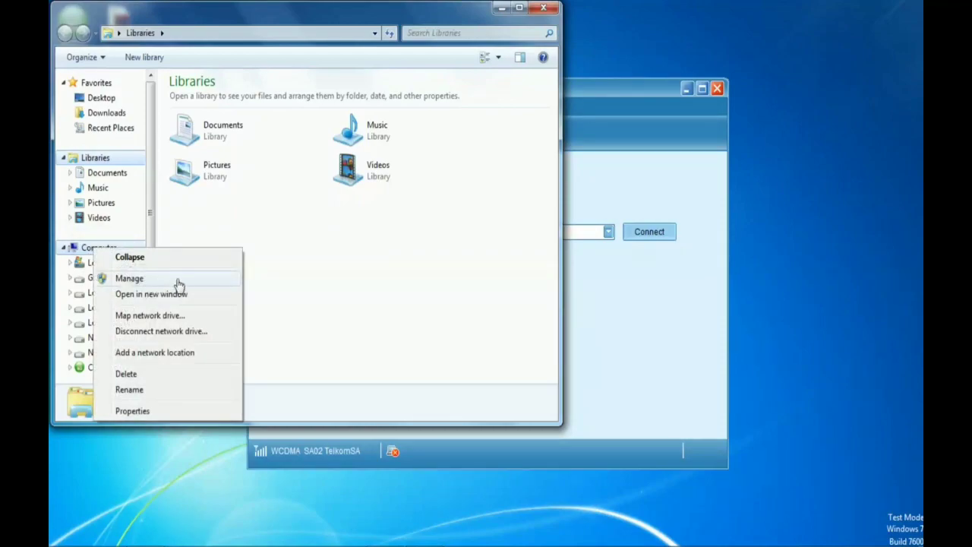
left_click(149, 277)
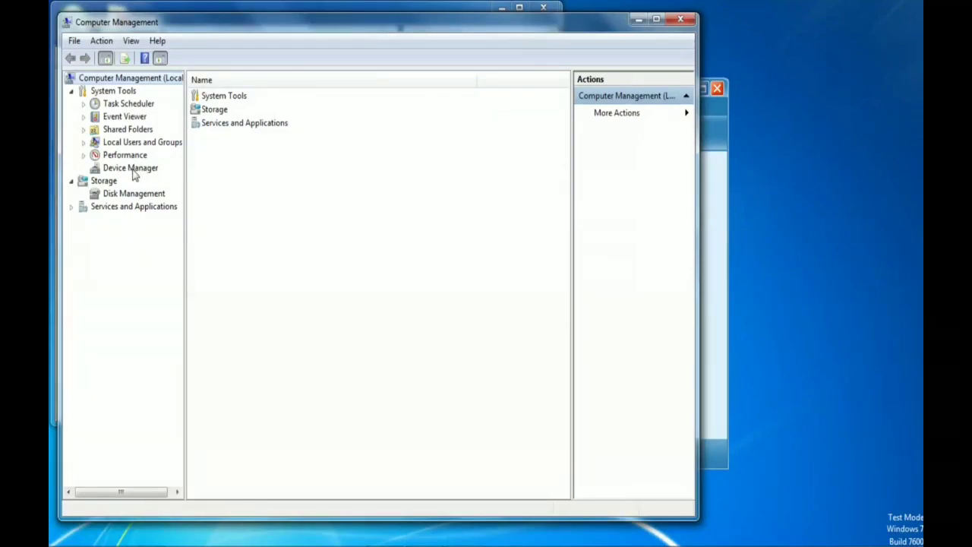
left_click(136, 169)
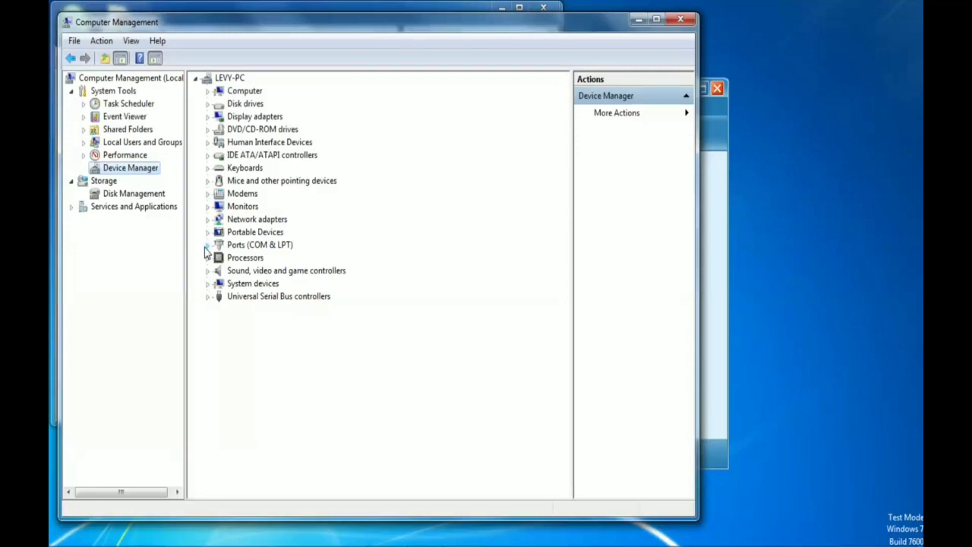
left_click(207, 246)
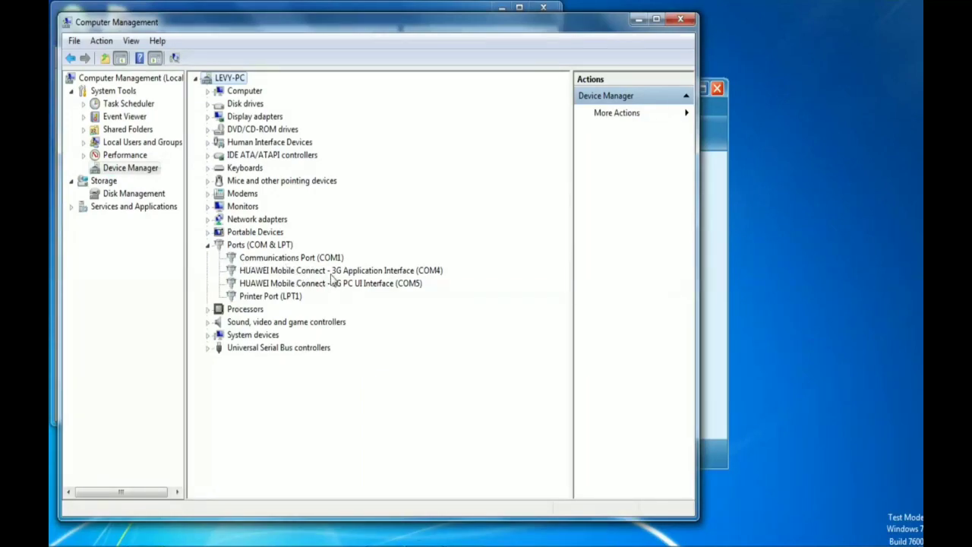
Set the bits per second of HUAWEI Mobile Connect - 3G Application Interface (COM4) to 128000 in its port settings.
left_click(291, 272)
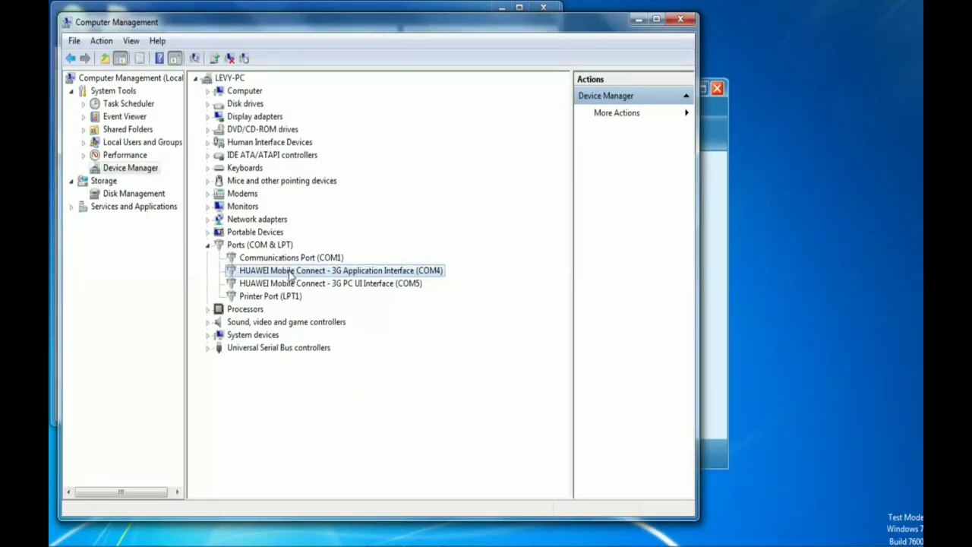
right_click(291, 275)
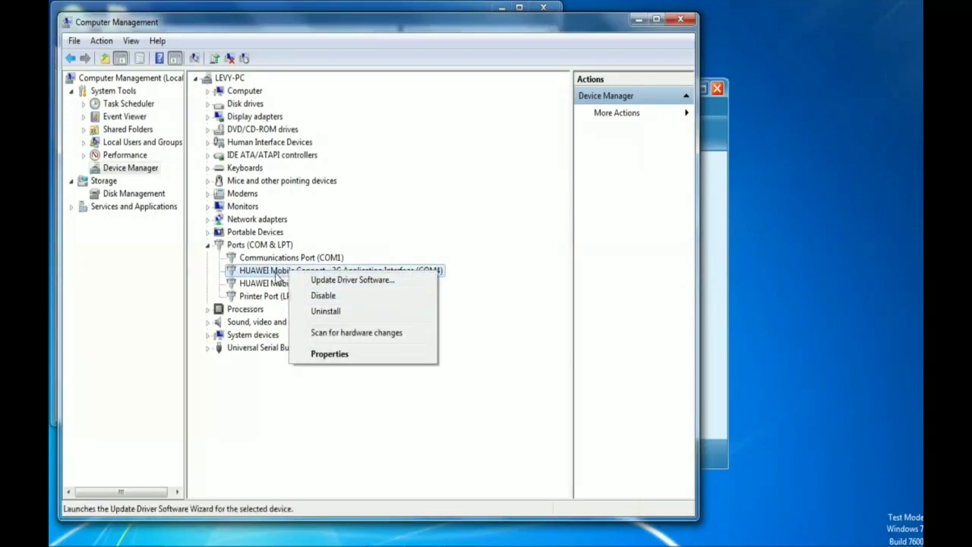
key("Escape")
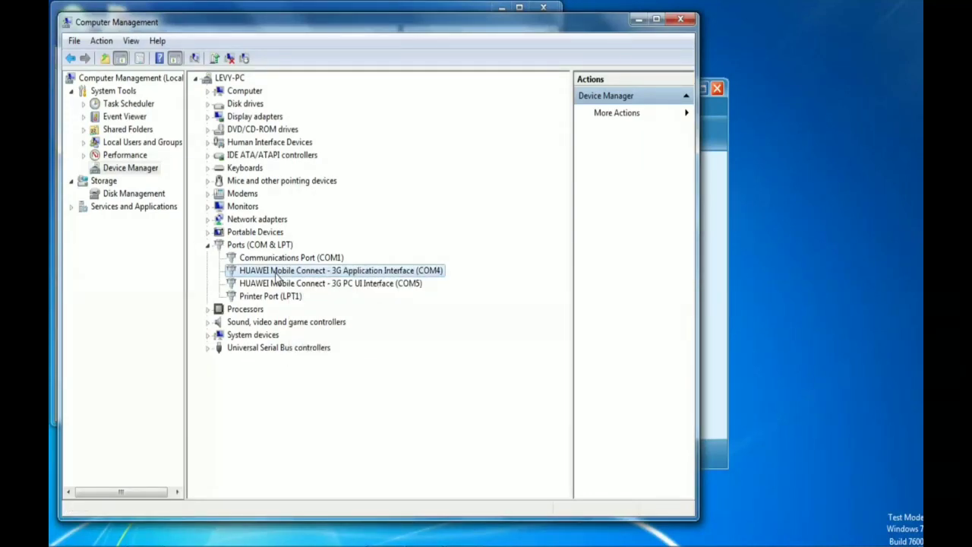
right_click(276, 274)
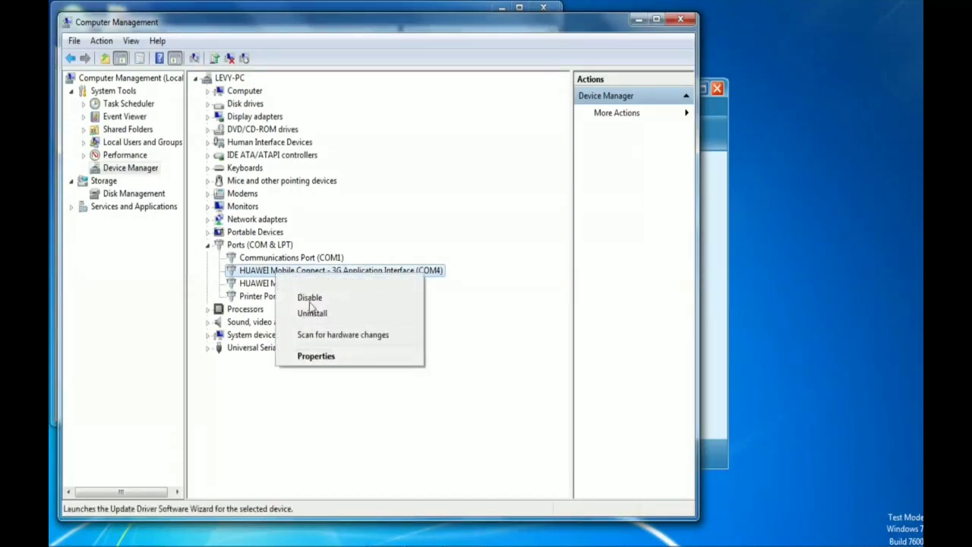
left_click(259, 278)
right_click(258, 278)
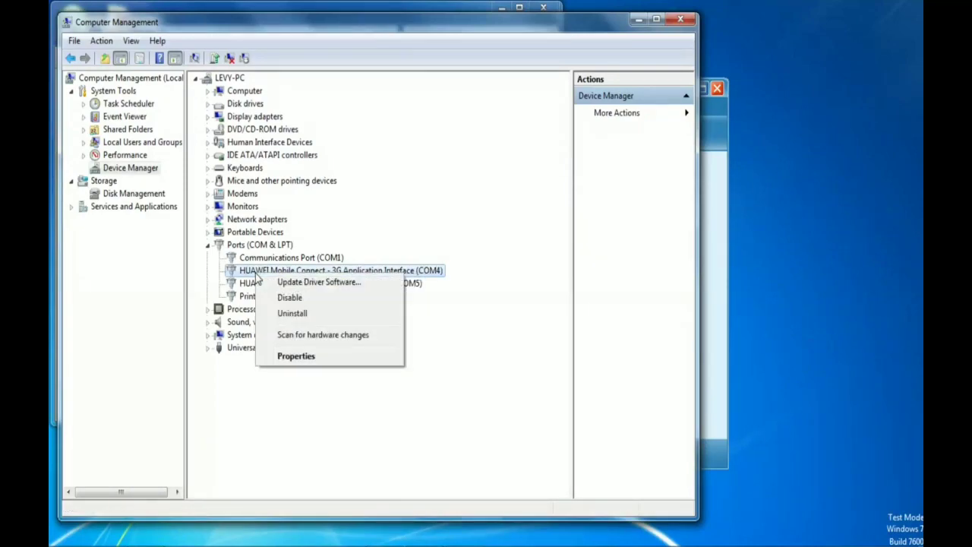
left_click(296, 356)
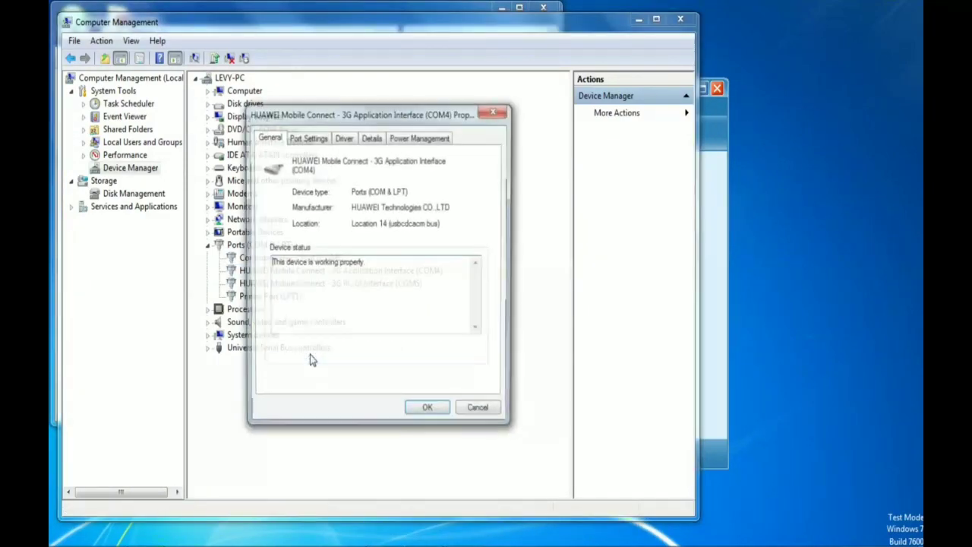
left_click(313, 139)
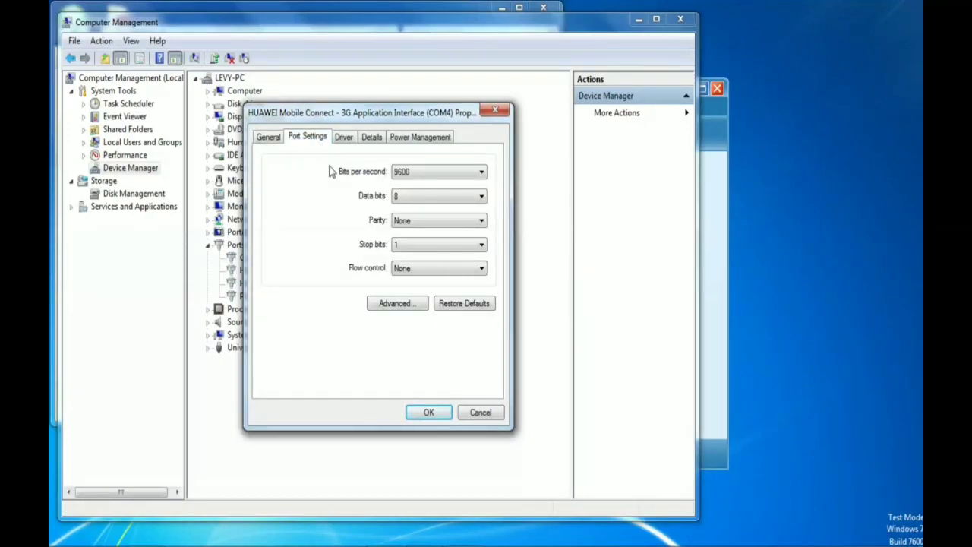
left_click(457, 175)
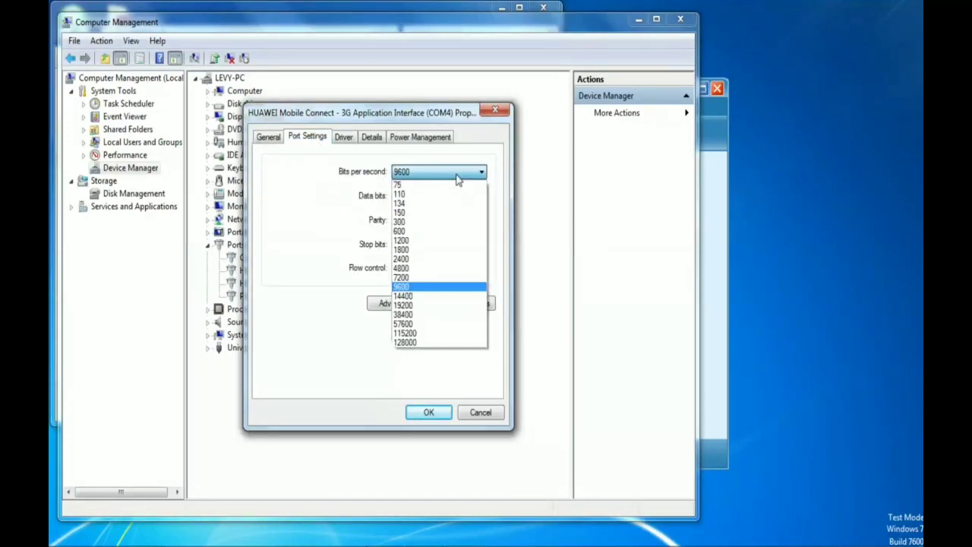
left_click(419, 346)
Check the data bits options for the COM4 port and set its stop bits to 2.
left_click(428, 196)
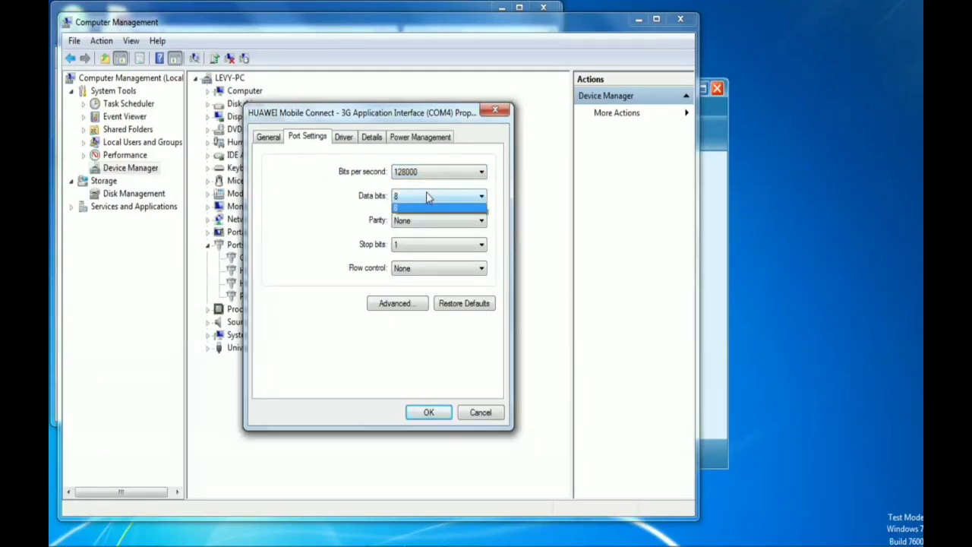
left_click(428, 196)
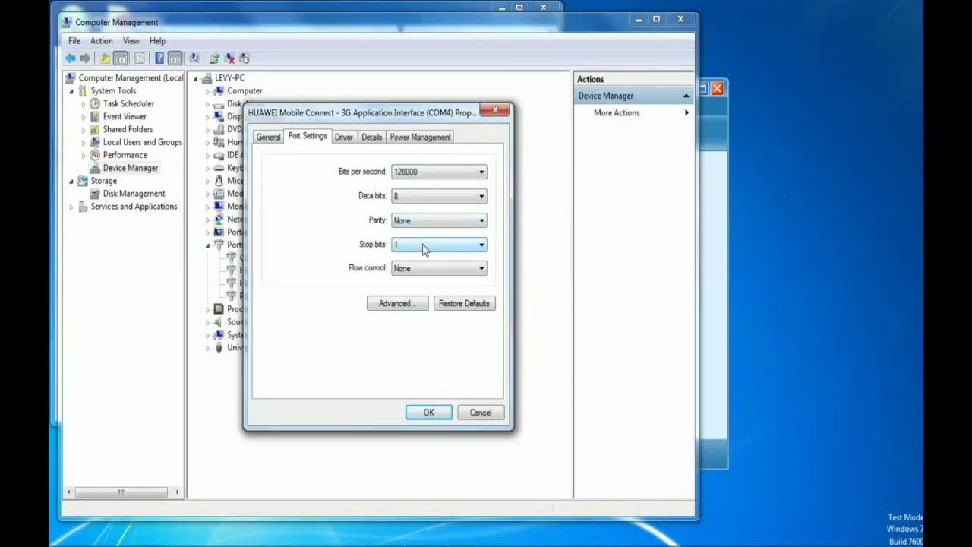
left_click(424, 247)
left_click(422, 244)
left_click(435, 248)
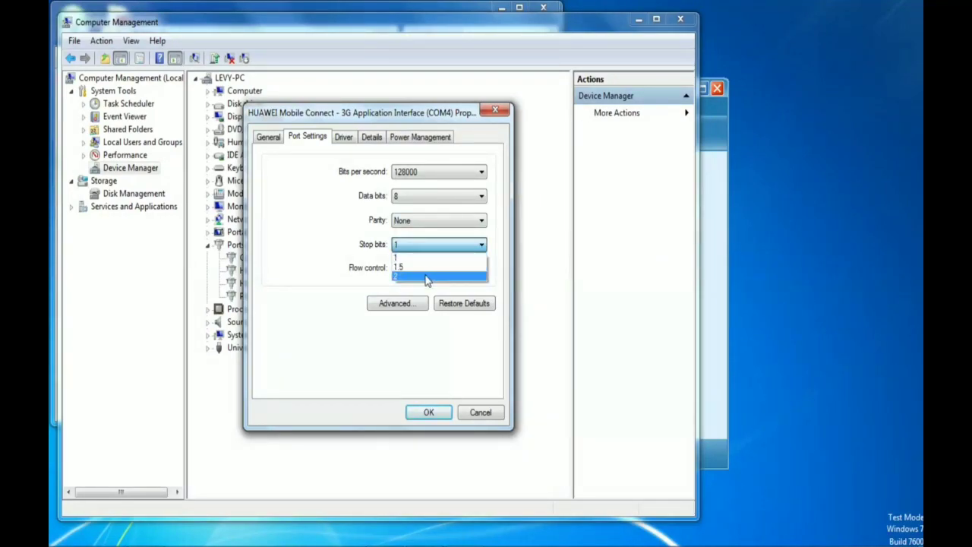
left_click(428, 278)
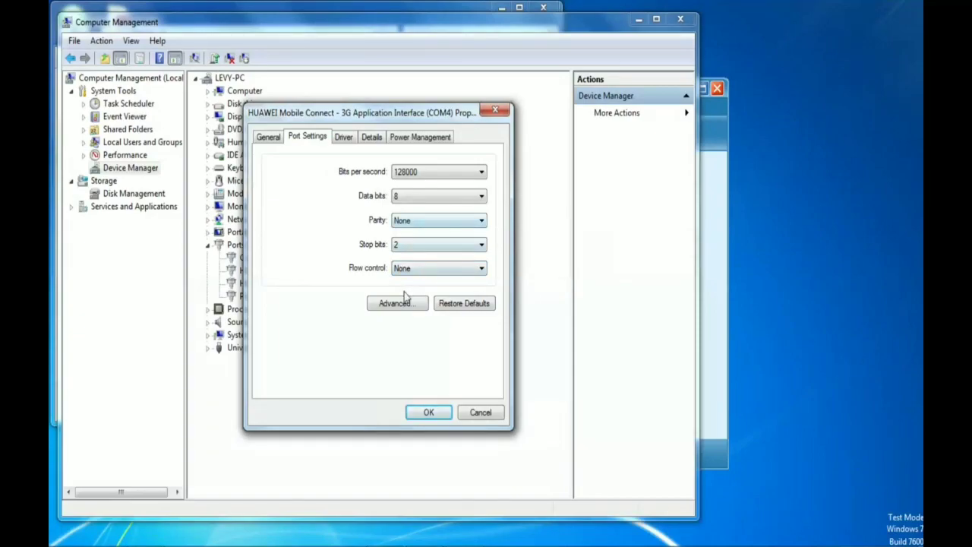
Try lower receive buffer levels in COM4's advanced settings, return the buffer to High (14), and apply the port properties.
left_click(408, 307)
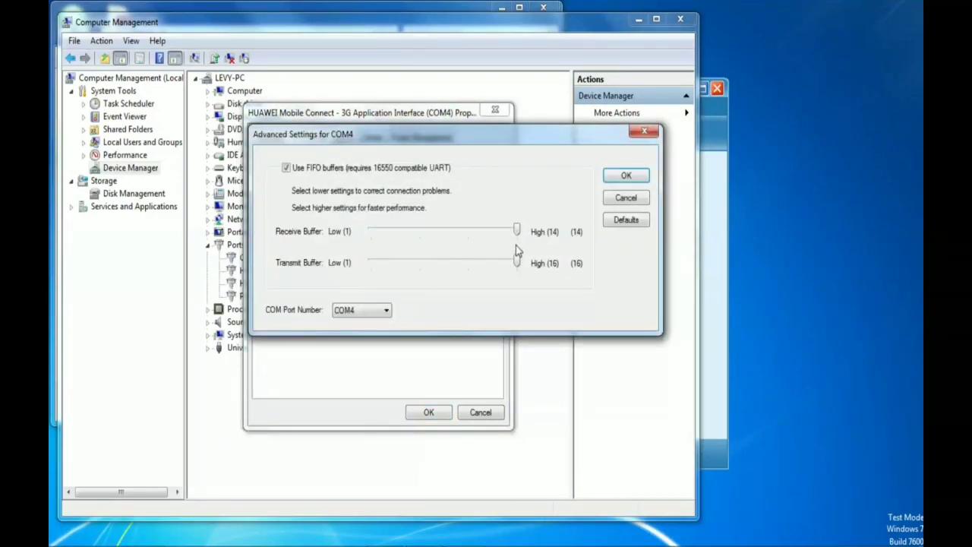
left_click_drag(516, 231, 344, 238)
left_click_drag(372, 232, 419, 235)
left_click_drag(421, 236, 521, 237)
left_click(625, 178)
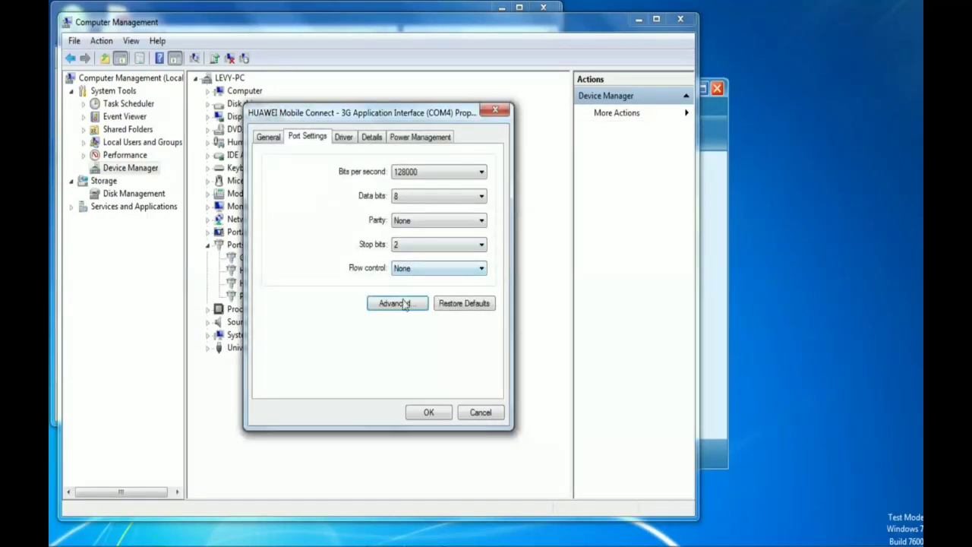
left_click(426, 412)
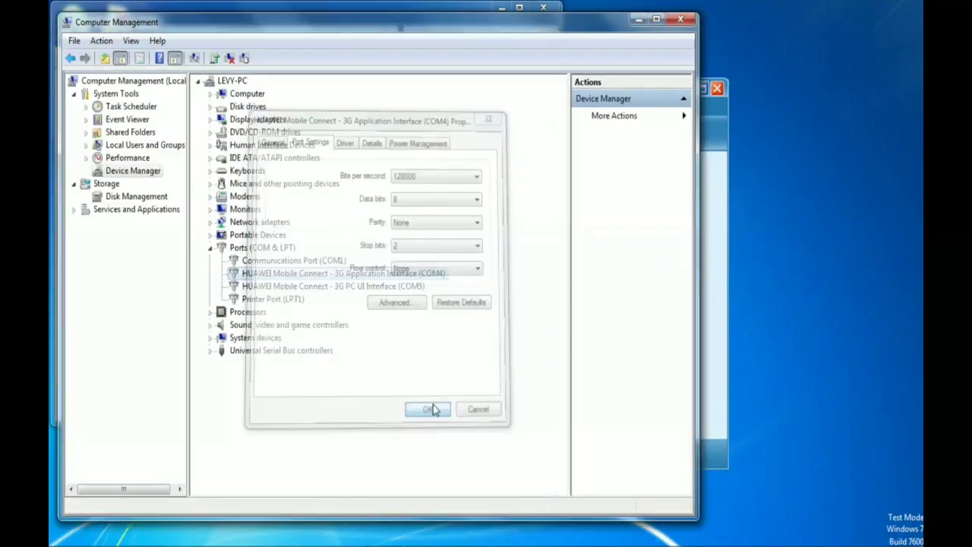
Set the bits per second of HUAWEI Mobile Connect - 3G PC UI Interface (COM5) to 128000 in its port settings.
left_click(291, 287)
right_click(291, 293)
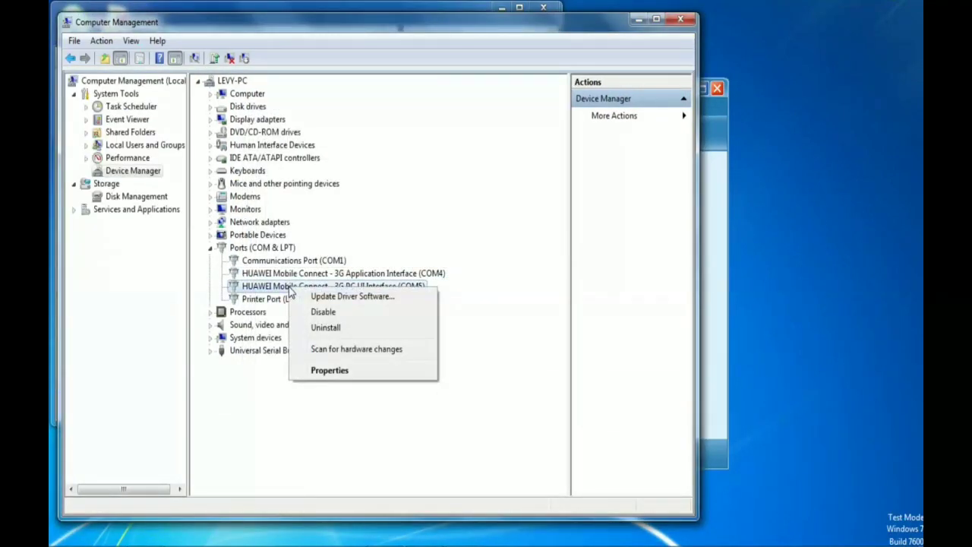
left_click(340, 372)
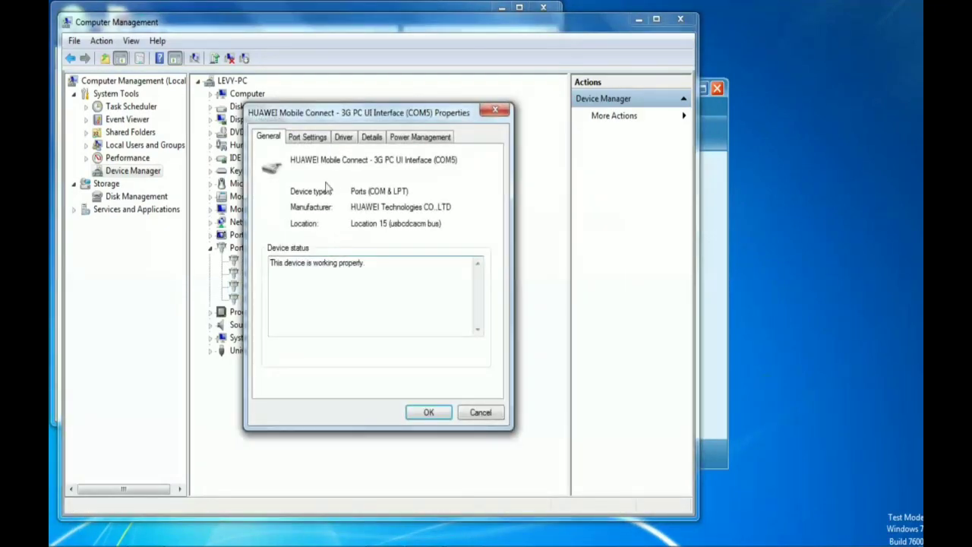
left_click(308, 136)
left_click(412, 173)
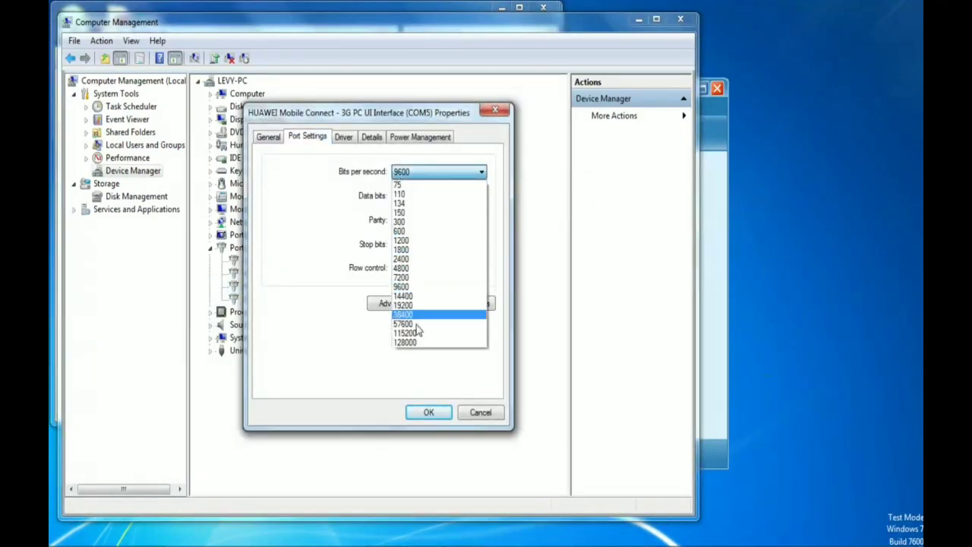
left_click(417, 342)
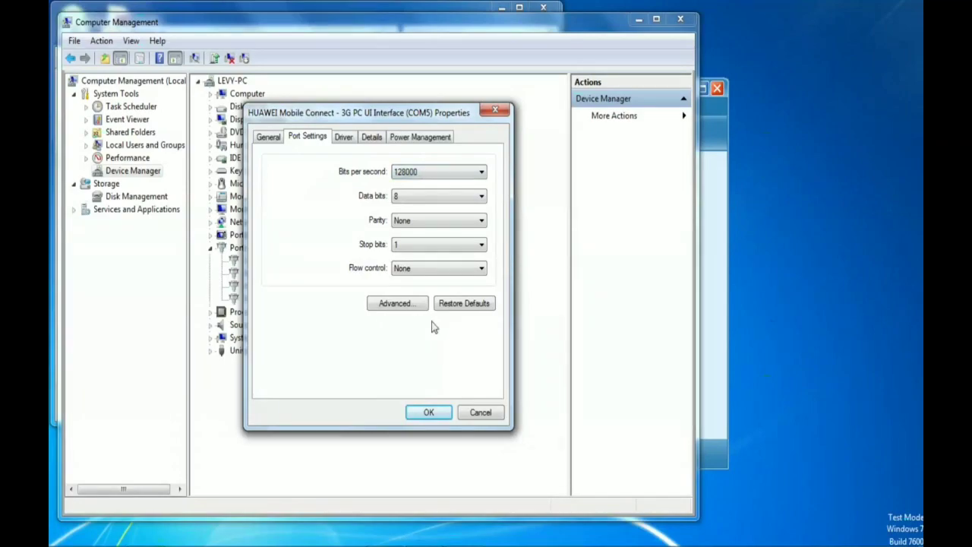
Set COM5's stop bits to 2, accept its advanced and port settings, and close Computer Management.
left_click(402, 245)
left_click(412, 278)
left_click(396, 304)
left_click(611, 177)
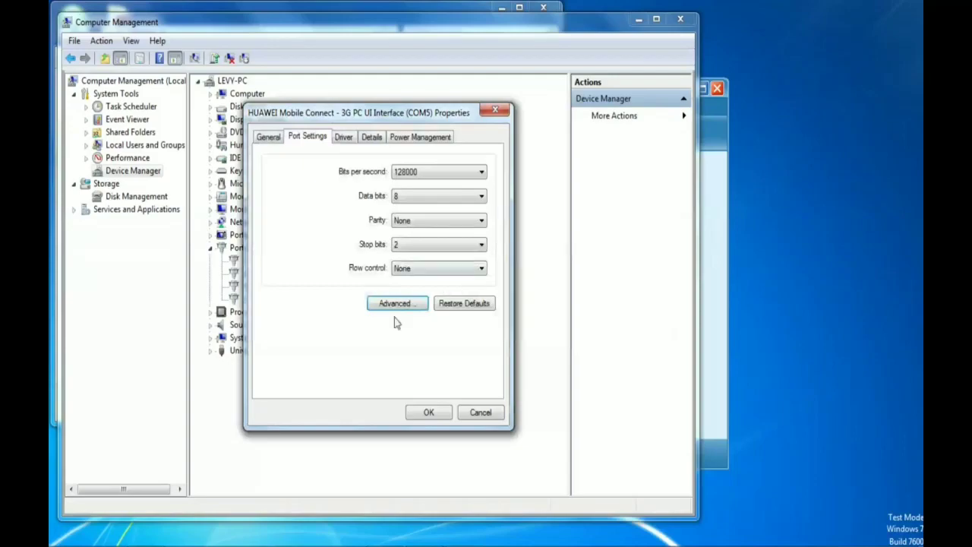
left_click(427, 411)
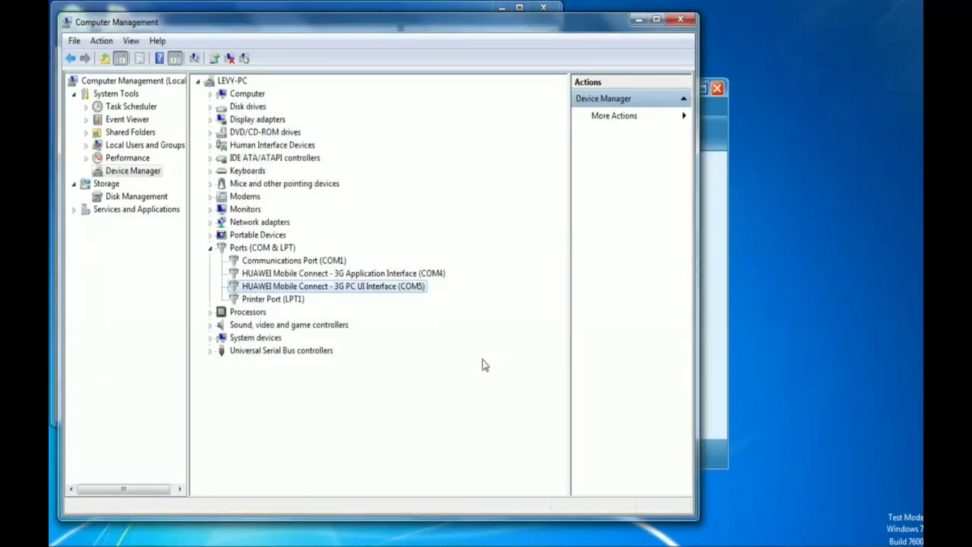
left_click(679, 20)
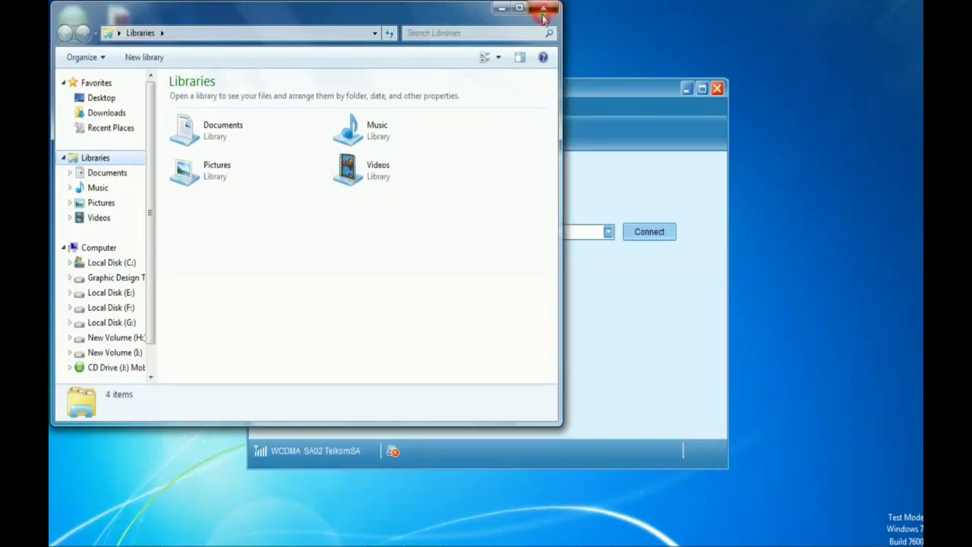
Close the Libraries window, connect the modem using the All Network profile, and open the transfer statistics.
left_click(543, 11)
right_click(753, 313)
left_click(772, 355)
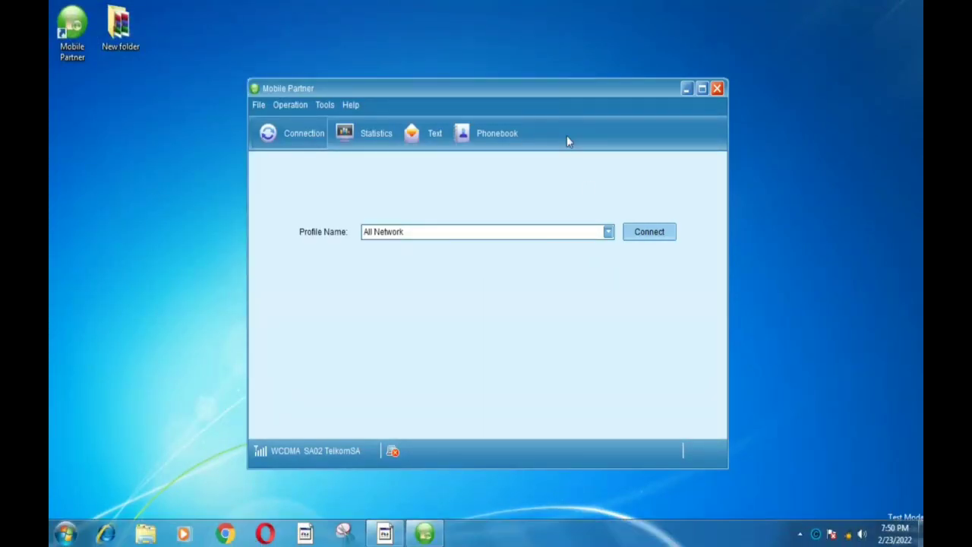
left_click(647, 241)
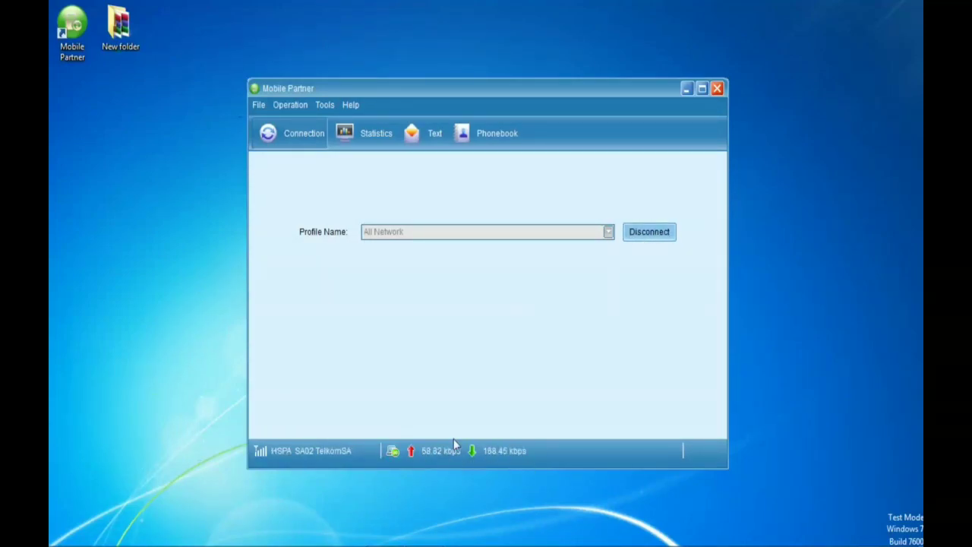
left_click(372, 134)
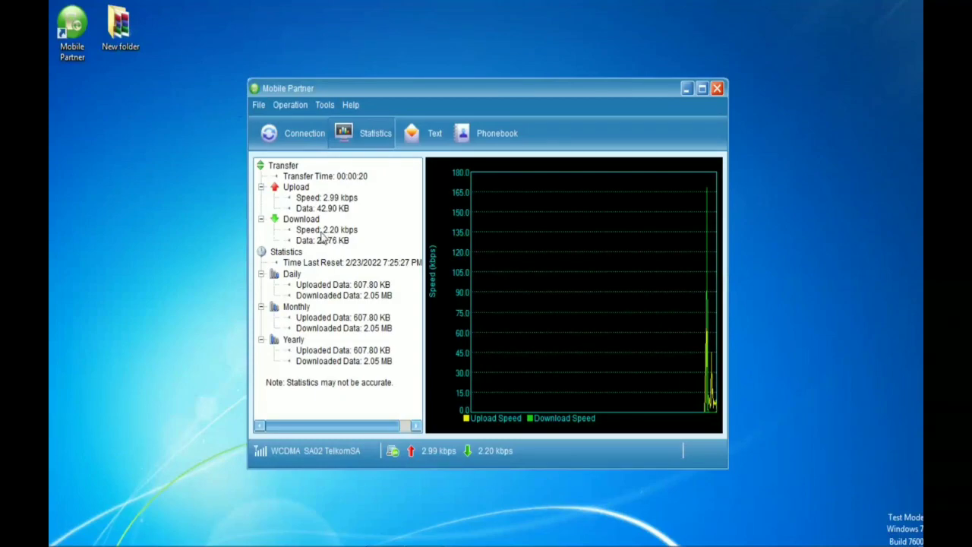
Switch to Google Chrome using the profile with the yellow avatar and load the YouTube home page to test the connection.
left_click(227, 536)
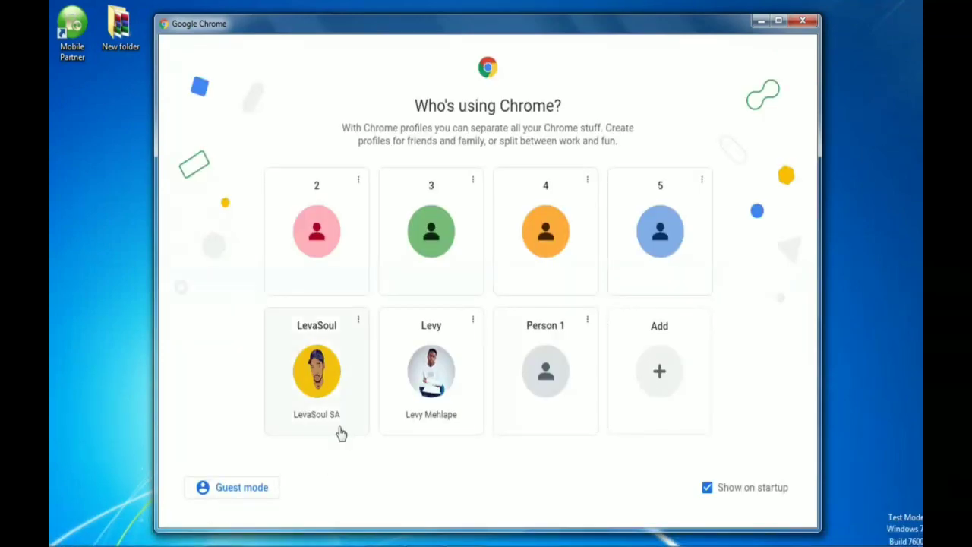
left_click(325, 399)
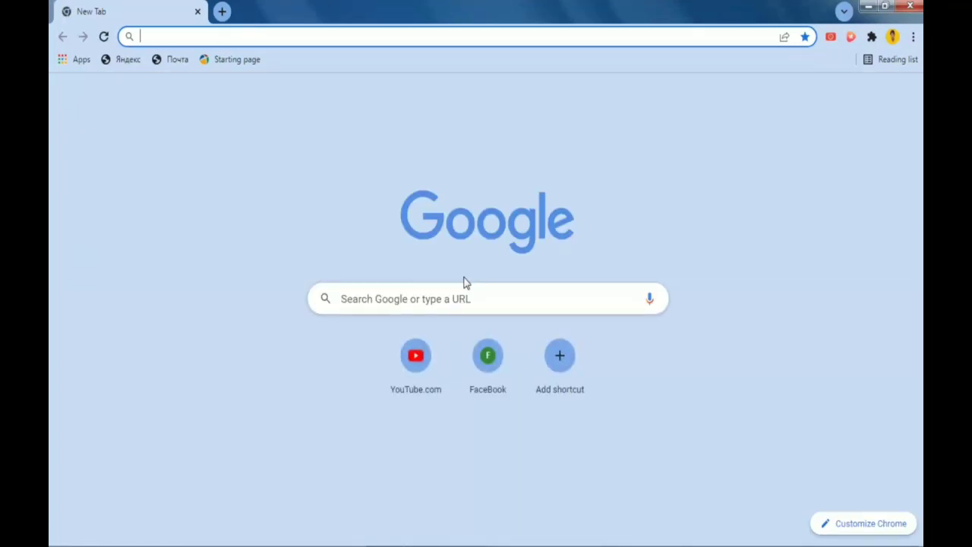
left_click(423, 369)
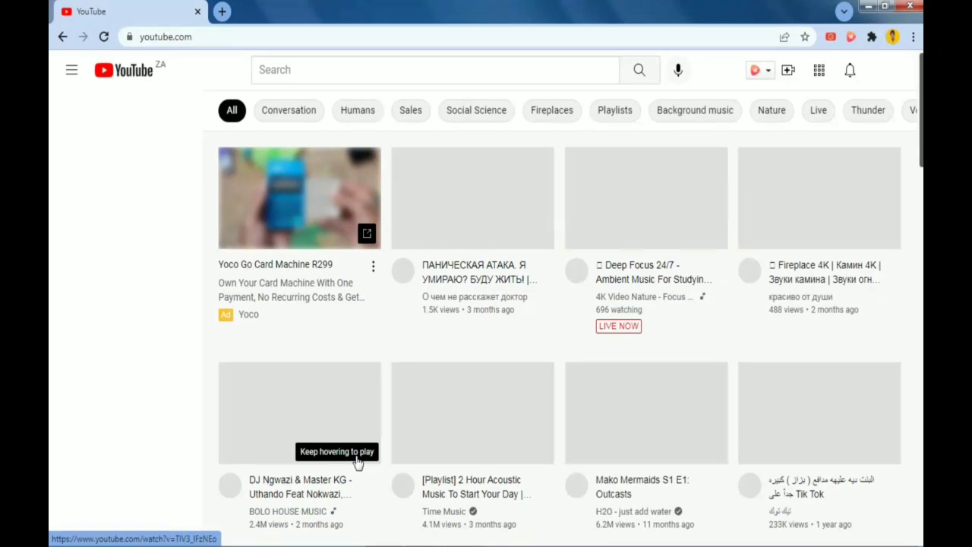
mouse_move(355, 464)
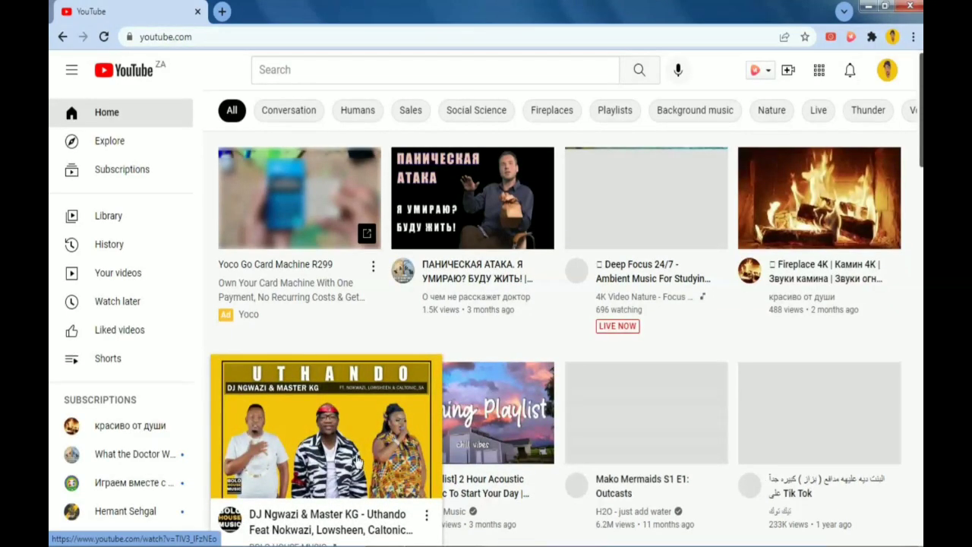